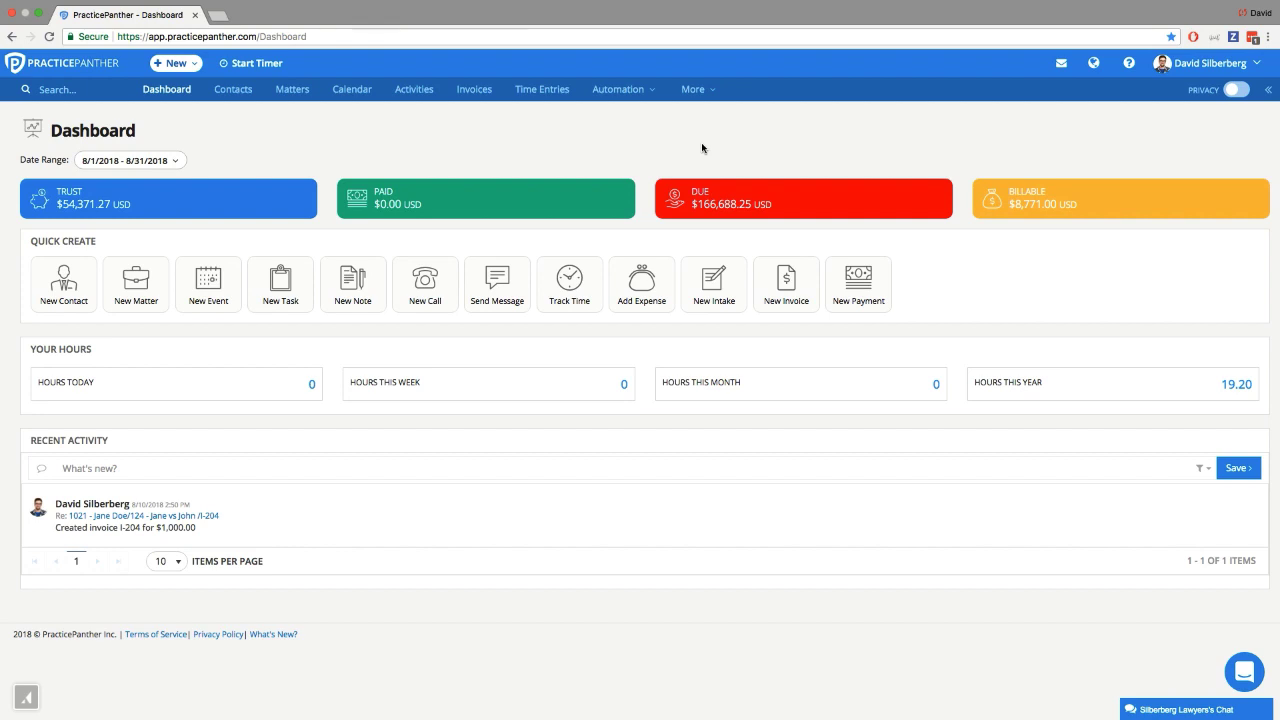
Step: Open the invoice options in the account settings and start a new invoice template
left_click(1172, 70)
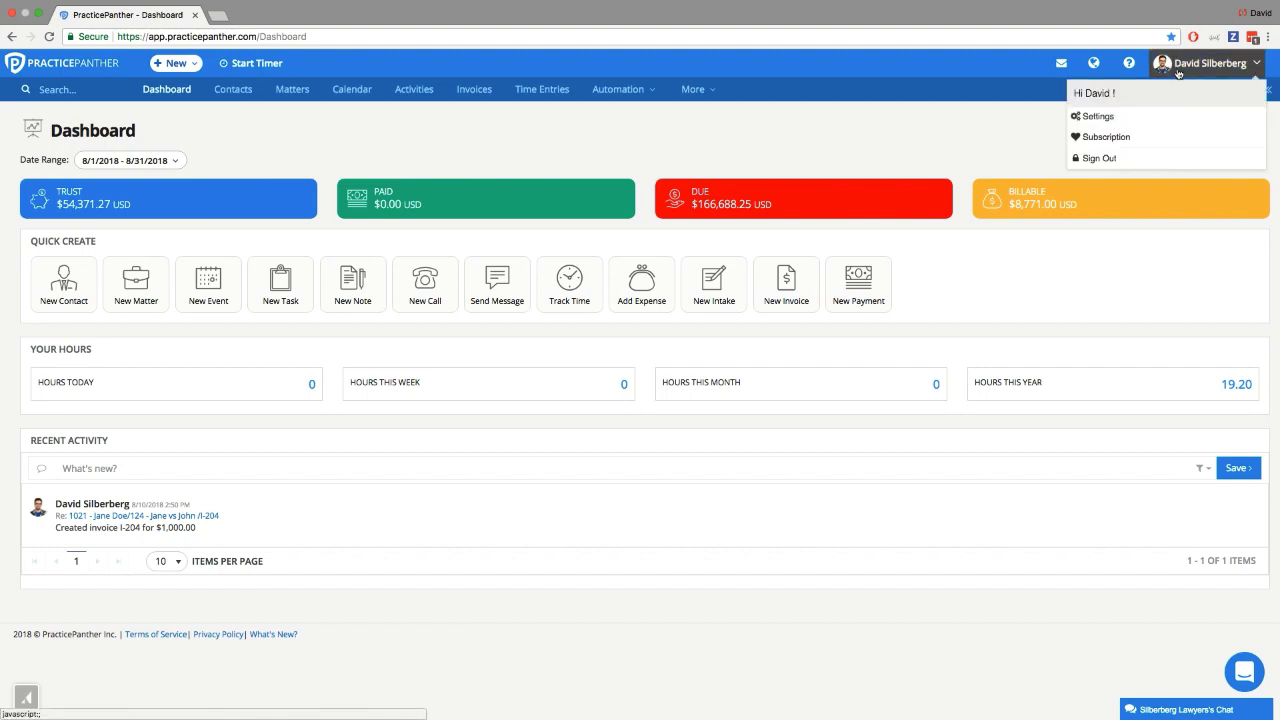
left_click(1098, 117)
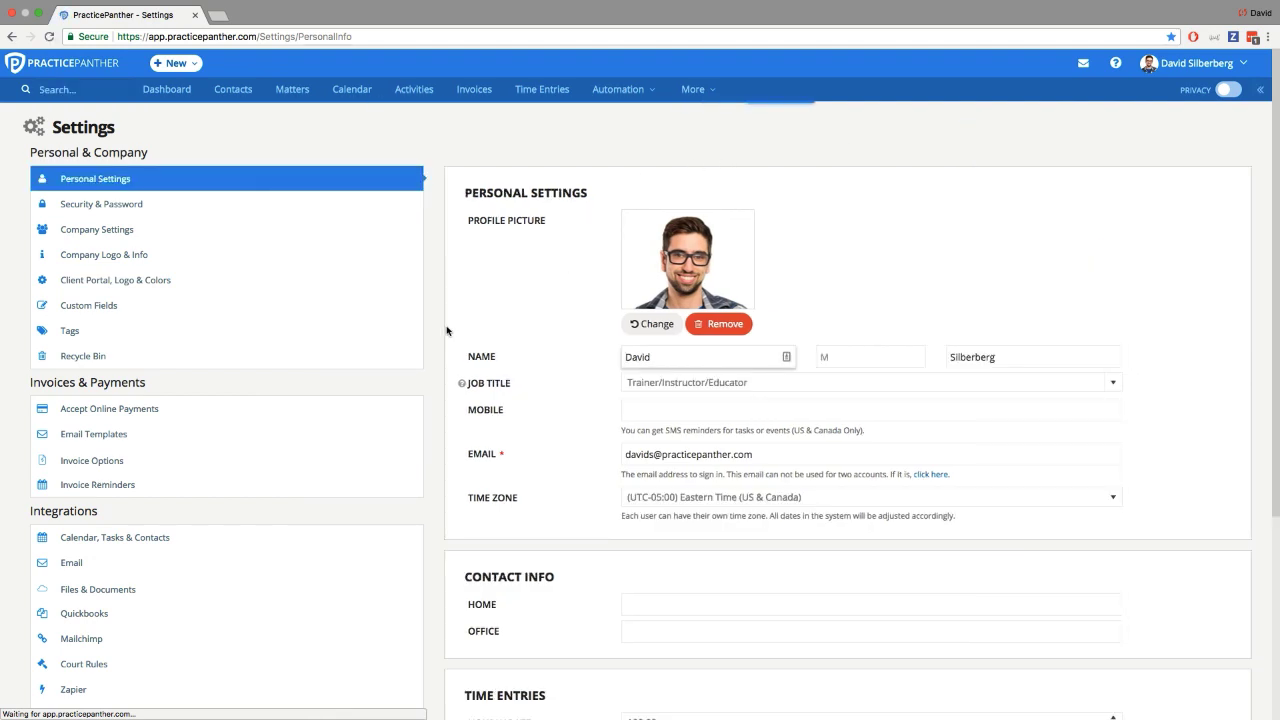
left_click(124, 469)
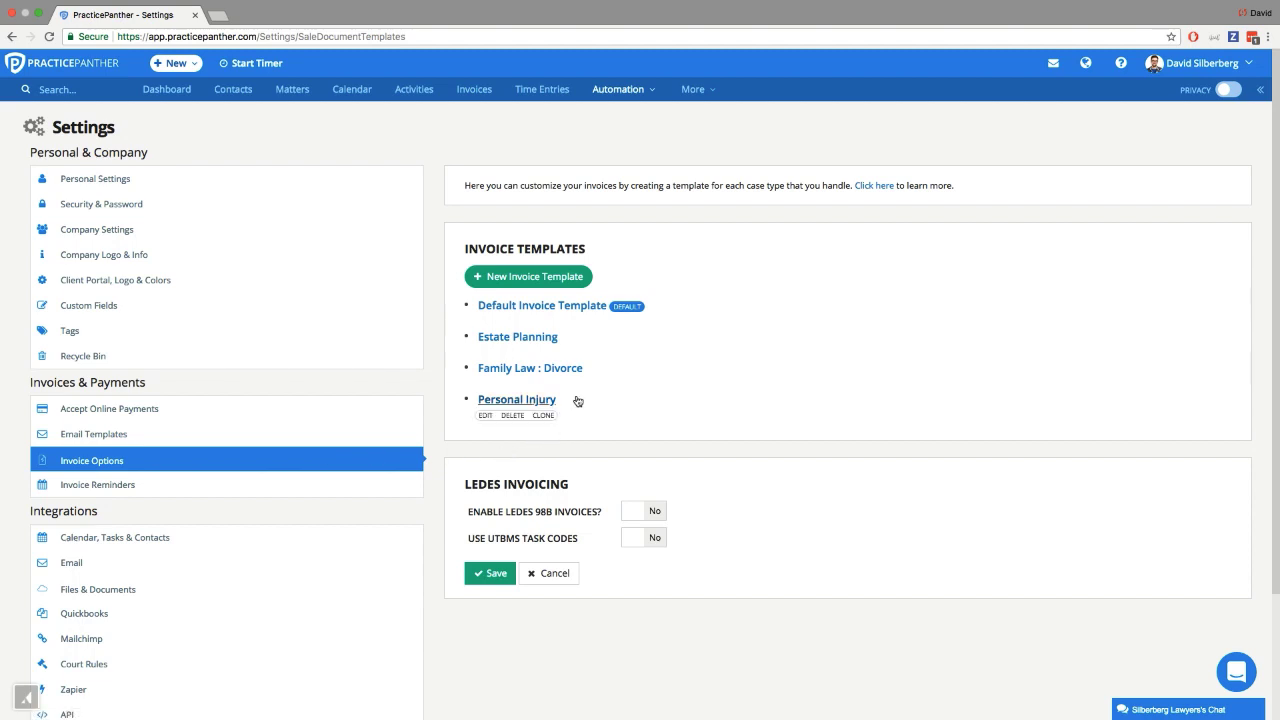
mouse_move(566, 308)
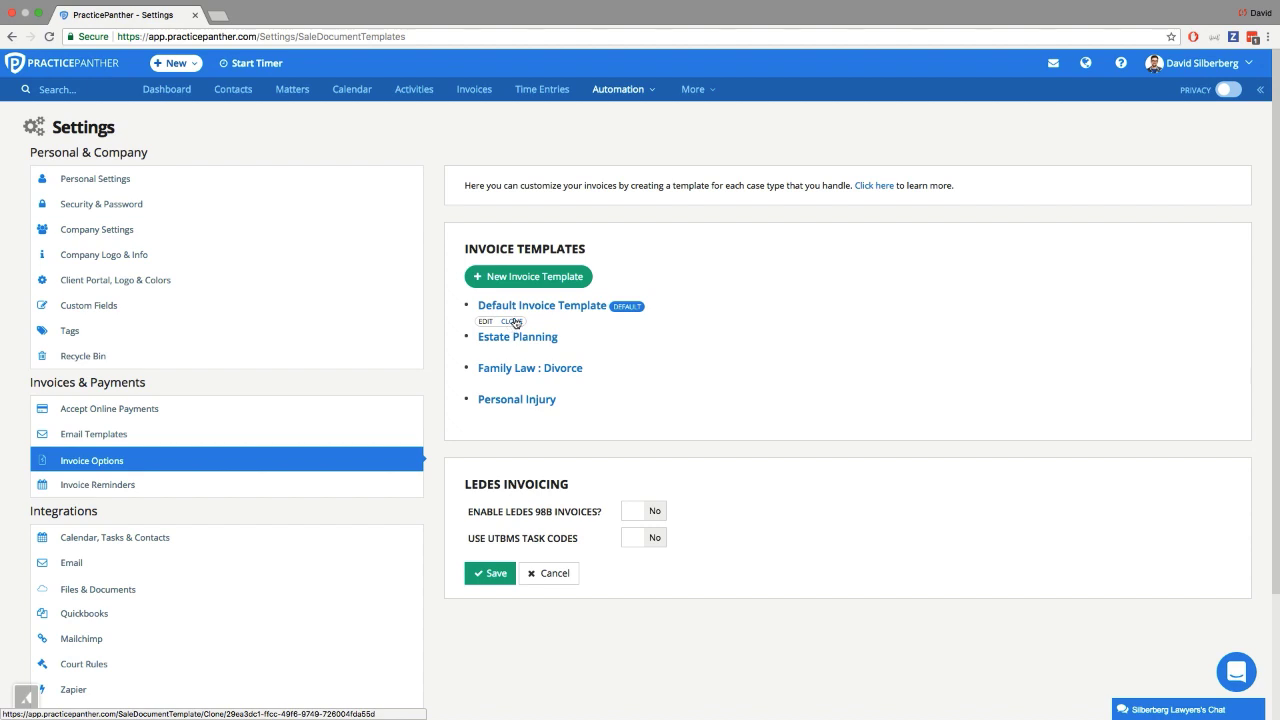
left_click(542, 277)
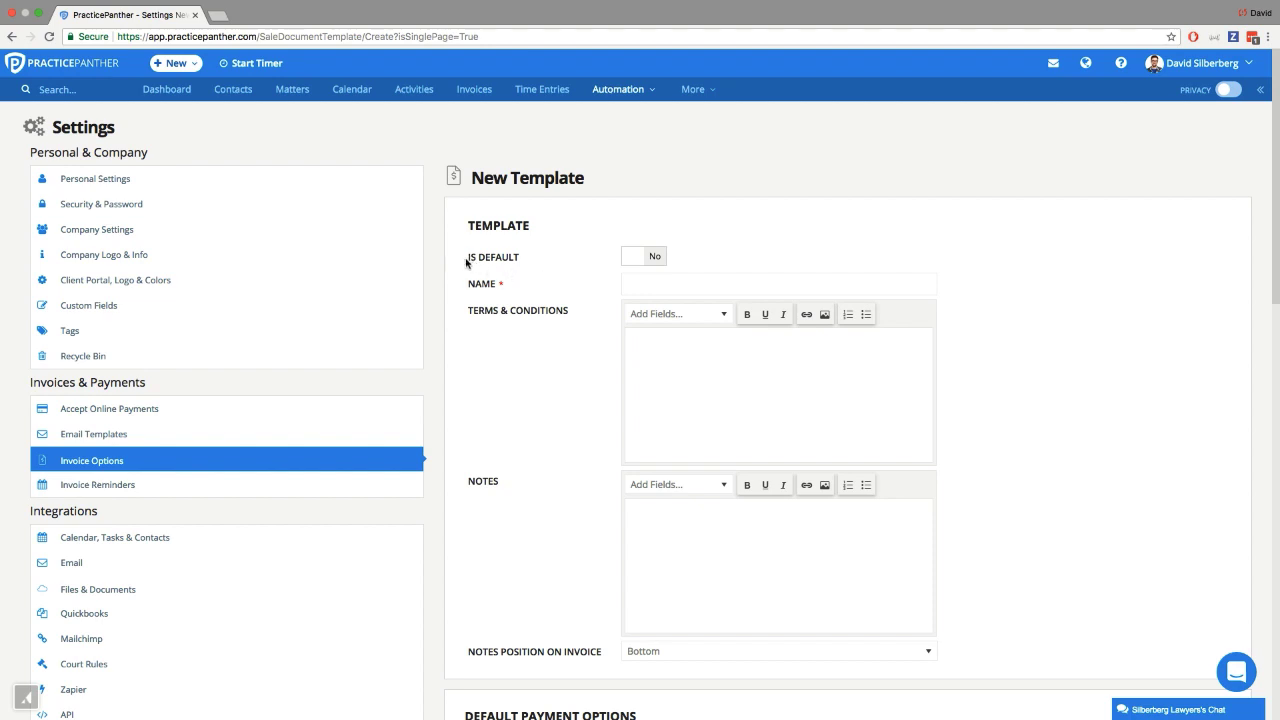
Step: Name the new invoice template "Divorce W/out Kids" and keep it as a non-default template
left_click_drag(466, 262, 508, 285)
left_click(509, 285)
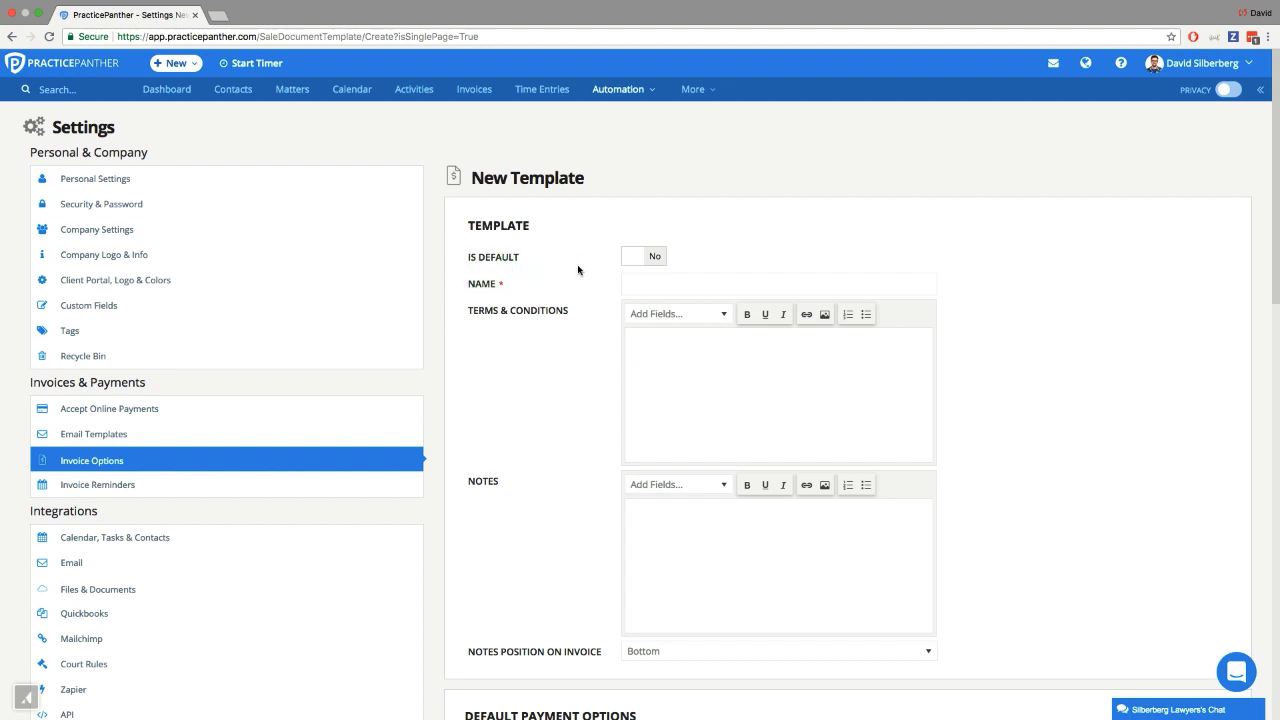
left_click(631, 262)
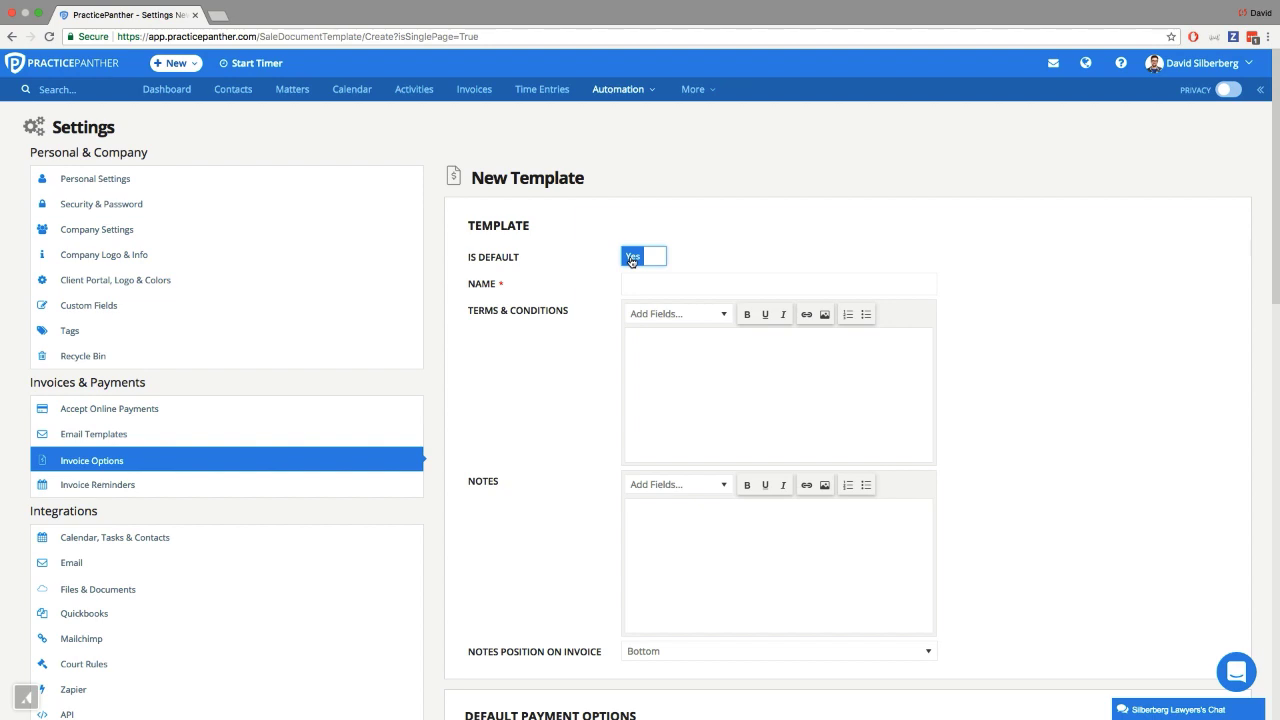
left_click(631, 262)
left_click(639, 286)
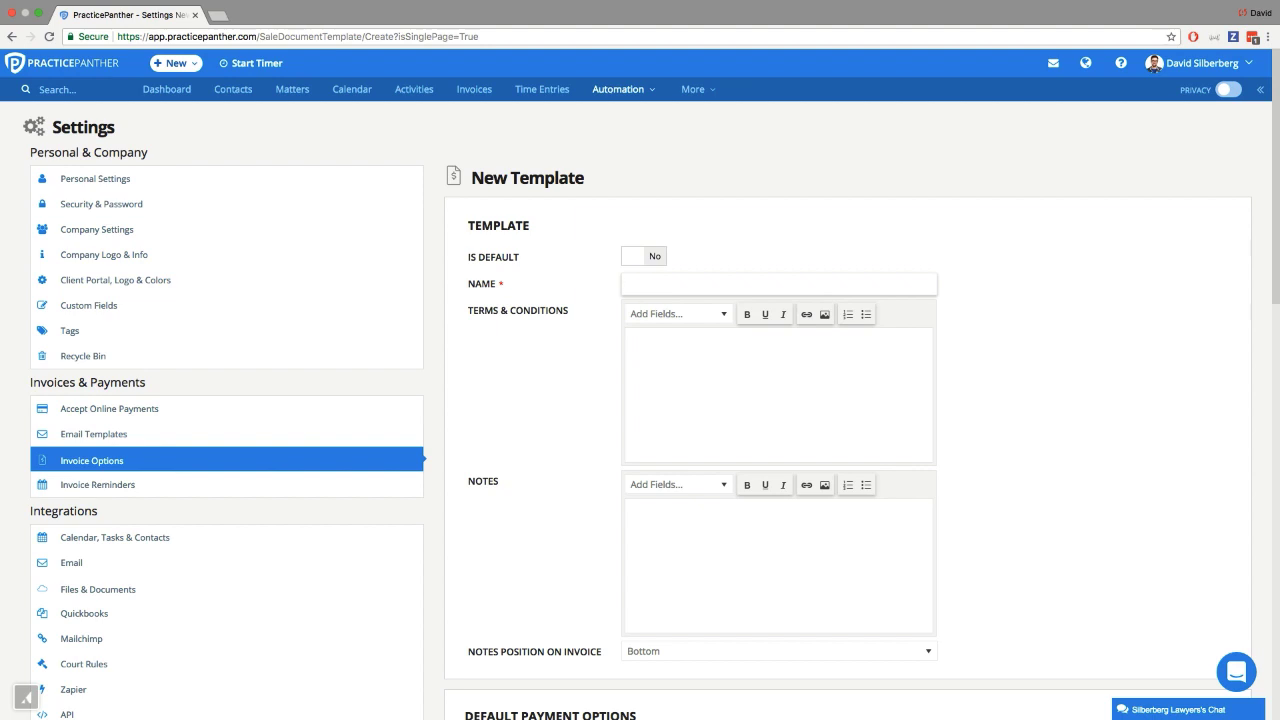
type("Divorce W/out Kids")
left_click(560, 365)
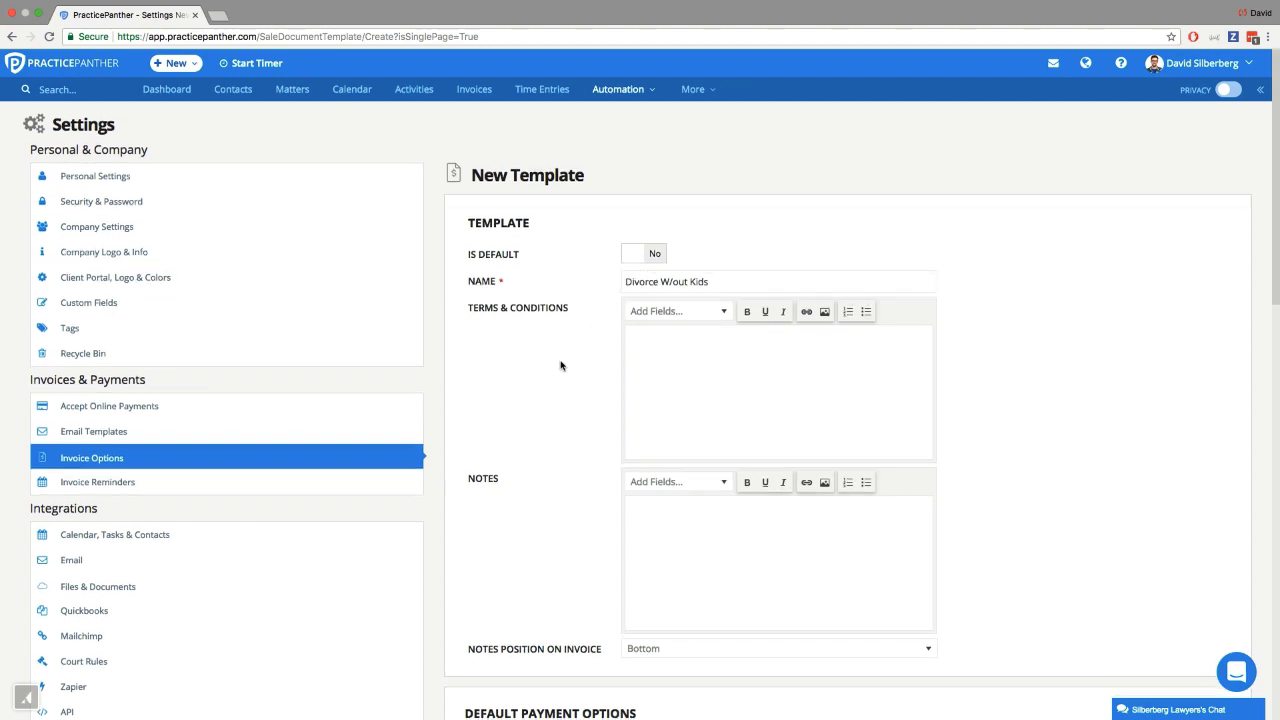
Step: In the default payment options, enable paying from the trust account balance and disable paying from the operating account balance
scroll(560, 365, "down", 2)
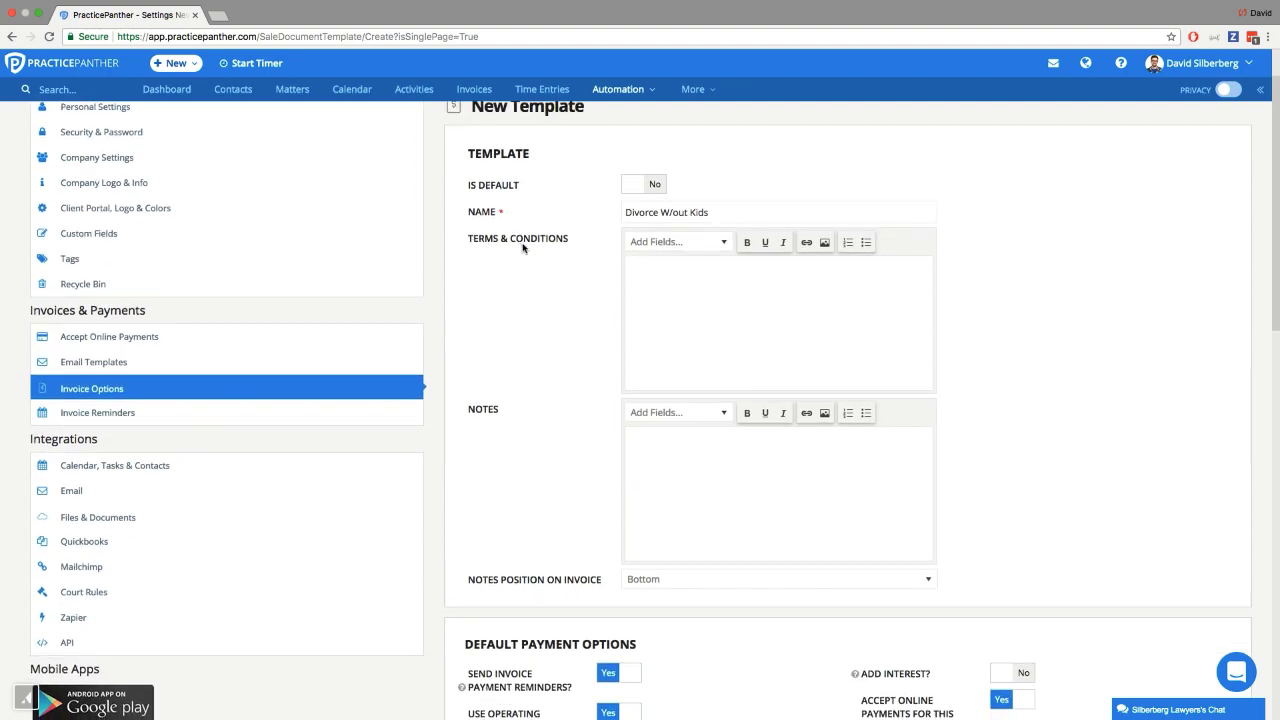
scroll(559, 388, "down", 1)
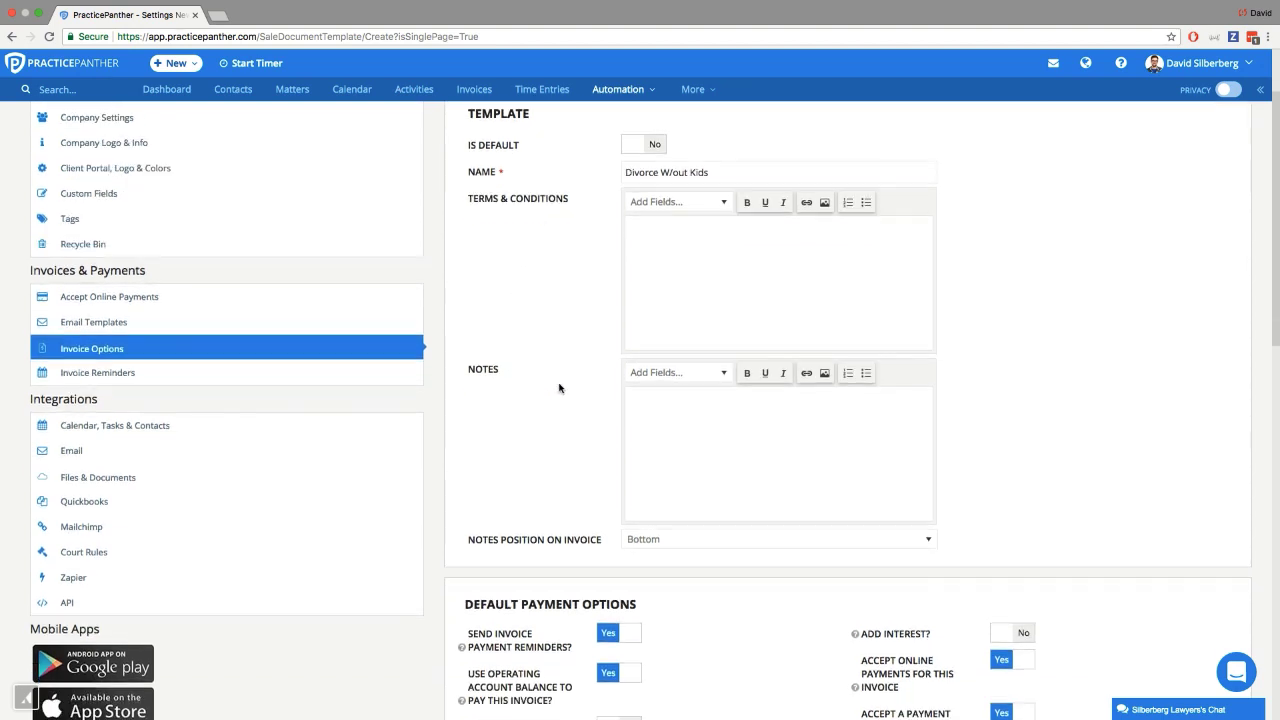
scroll(559, 388, "down", 5)
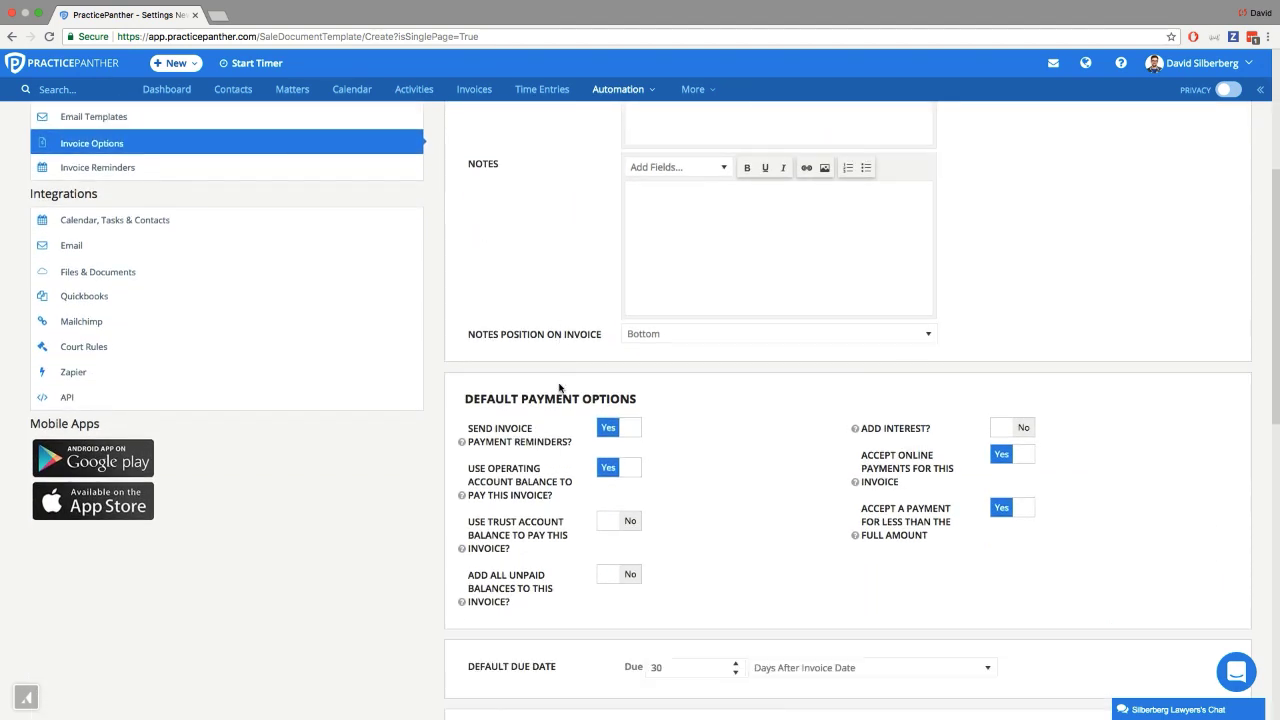
scroll(559, 388, "down", 4)
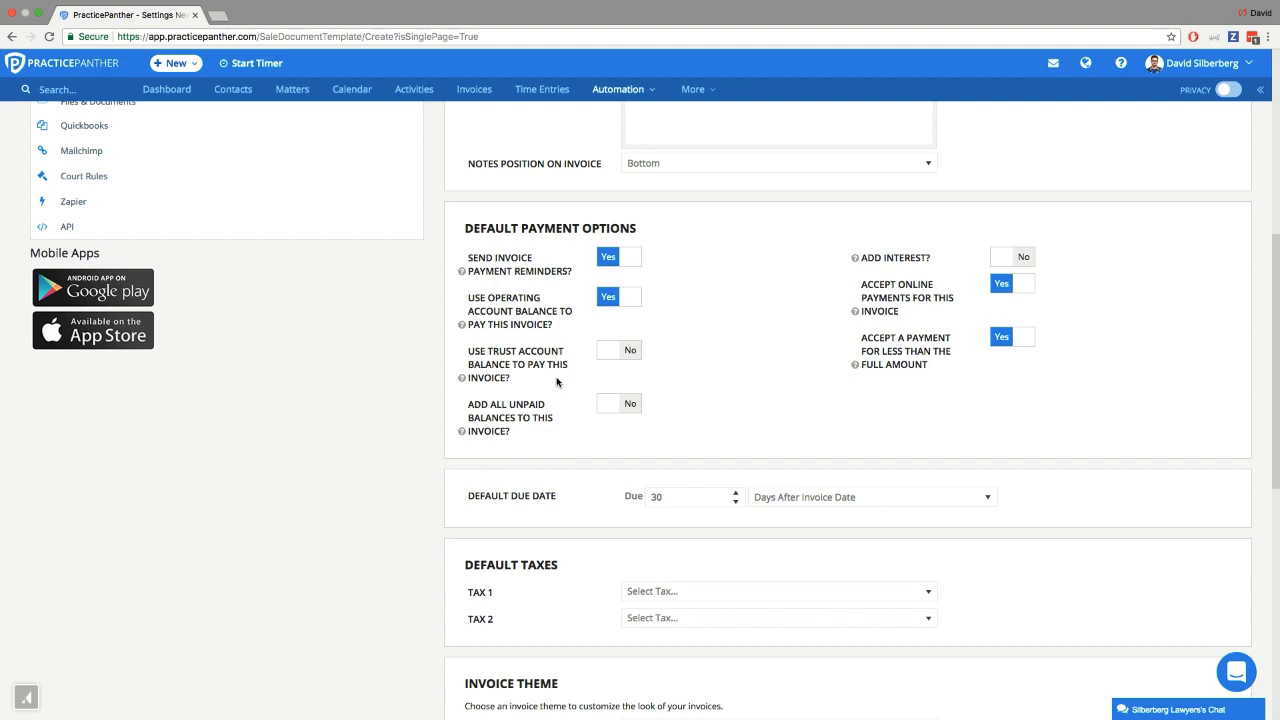
left_click(609, 350)
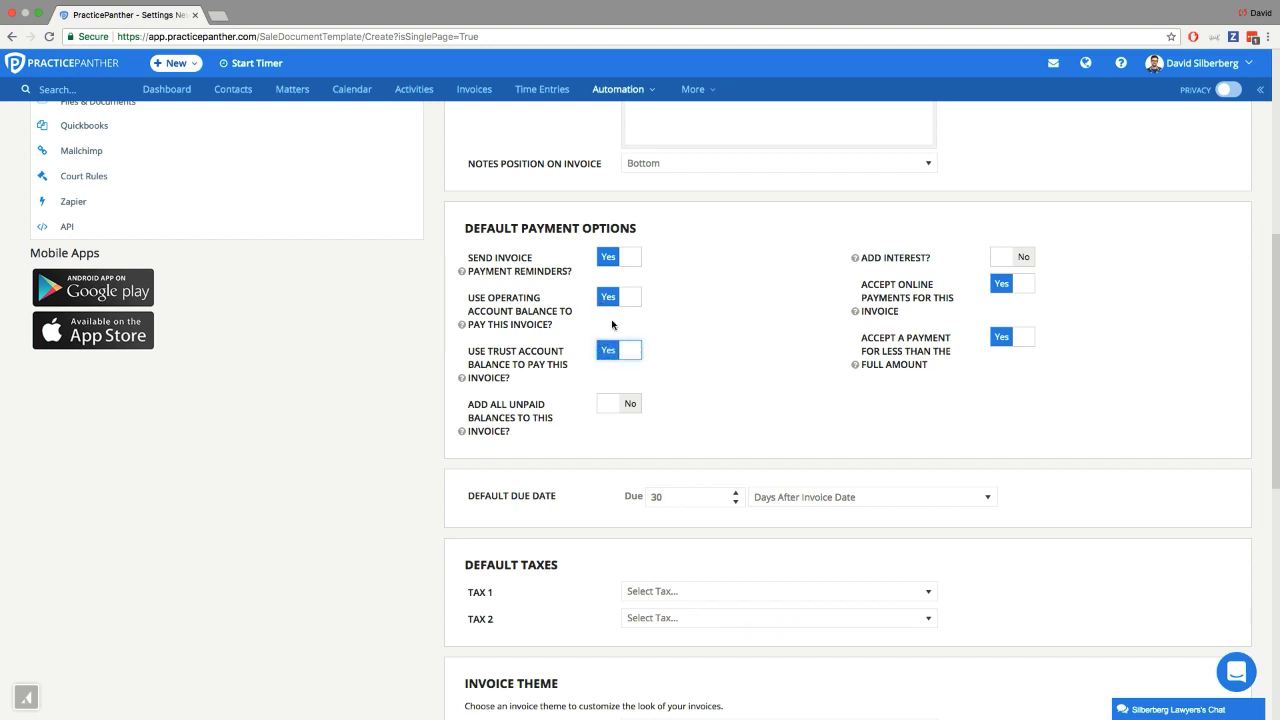
left_click(619, 298)
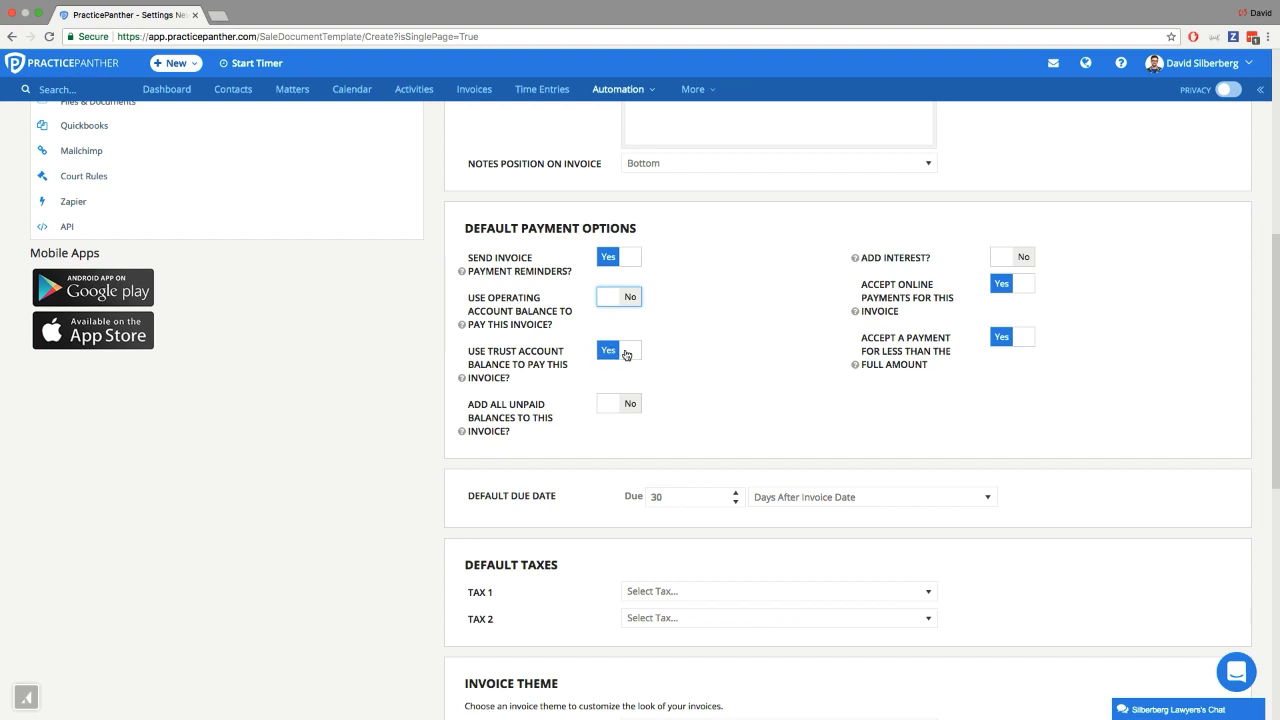
Step: Set the template's invoice theme to Clover
scroll(527, 374, "down", 2)
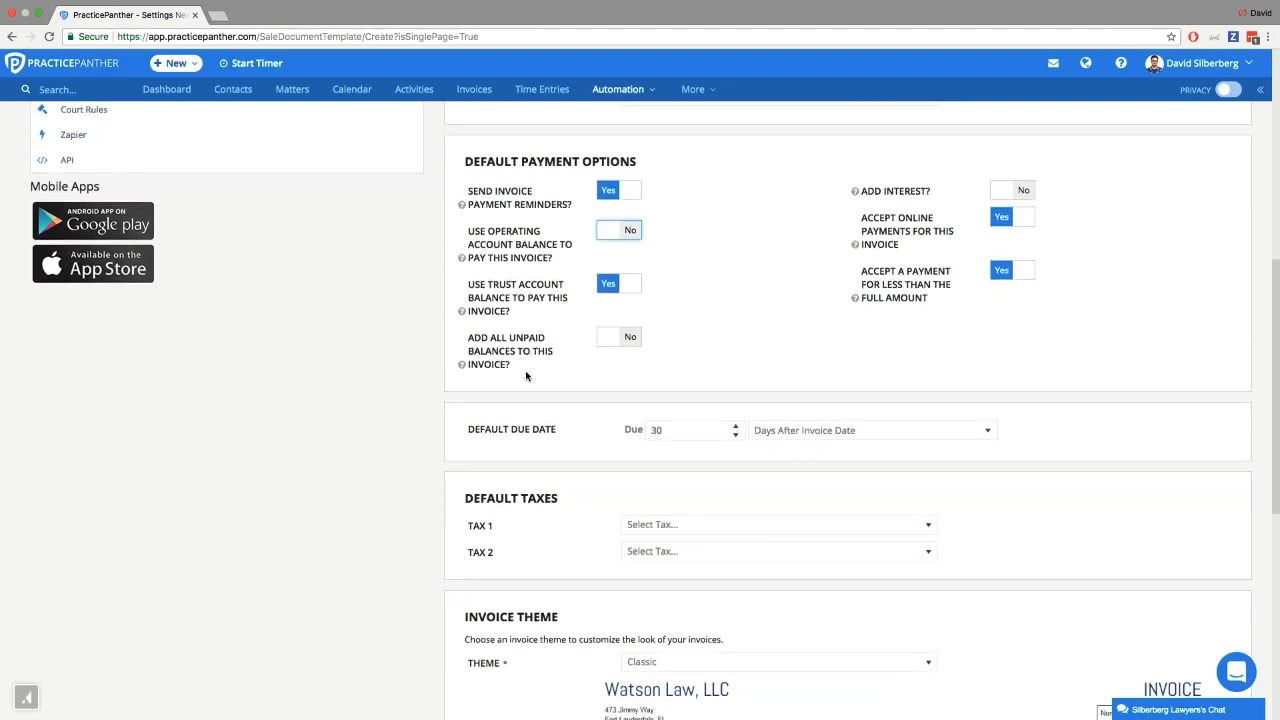
scroll(527, 376, "down", 2)
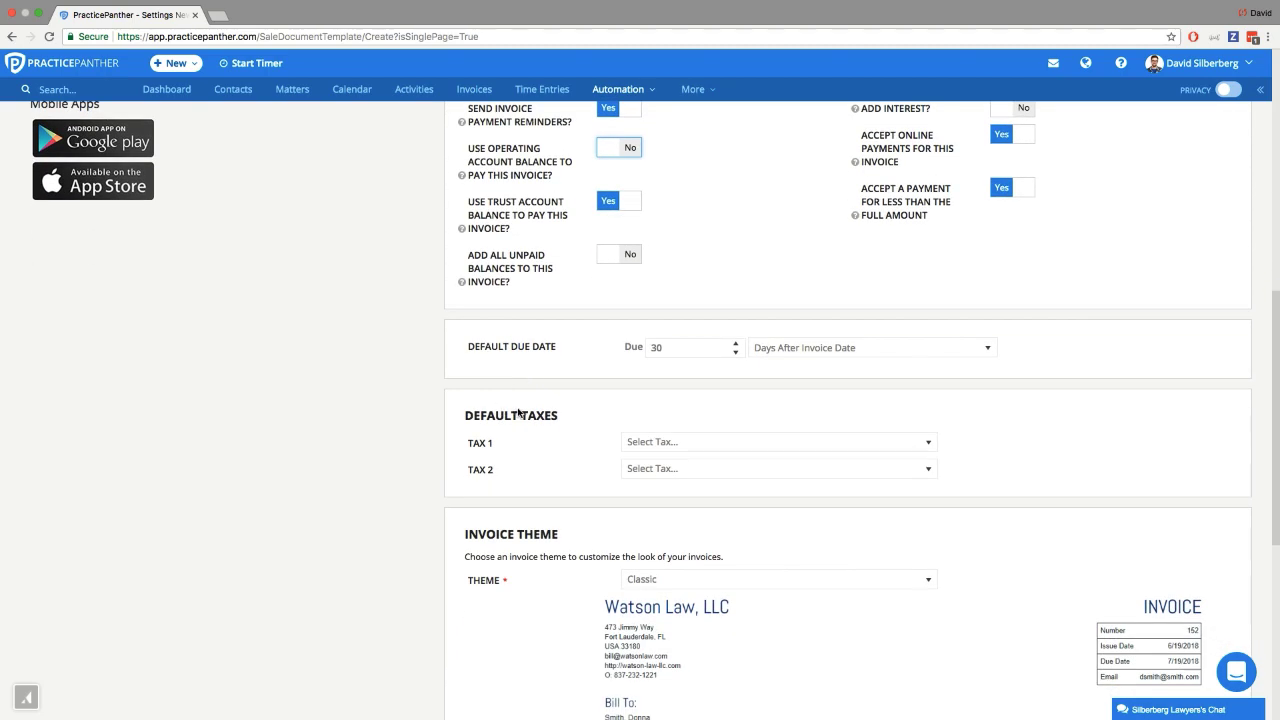
scroll(519, 410, "down", 5)
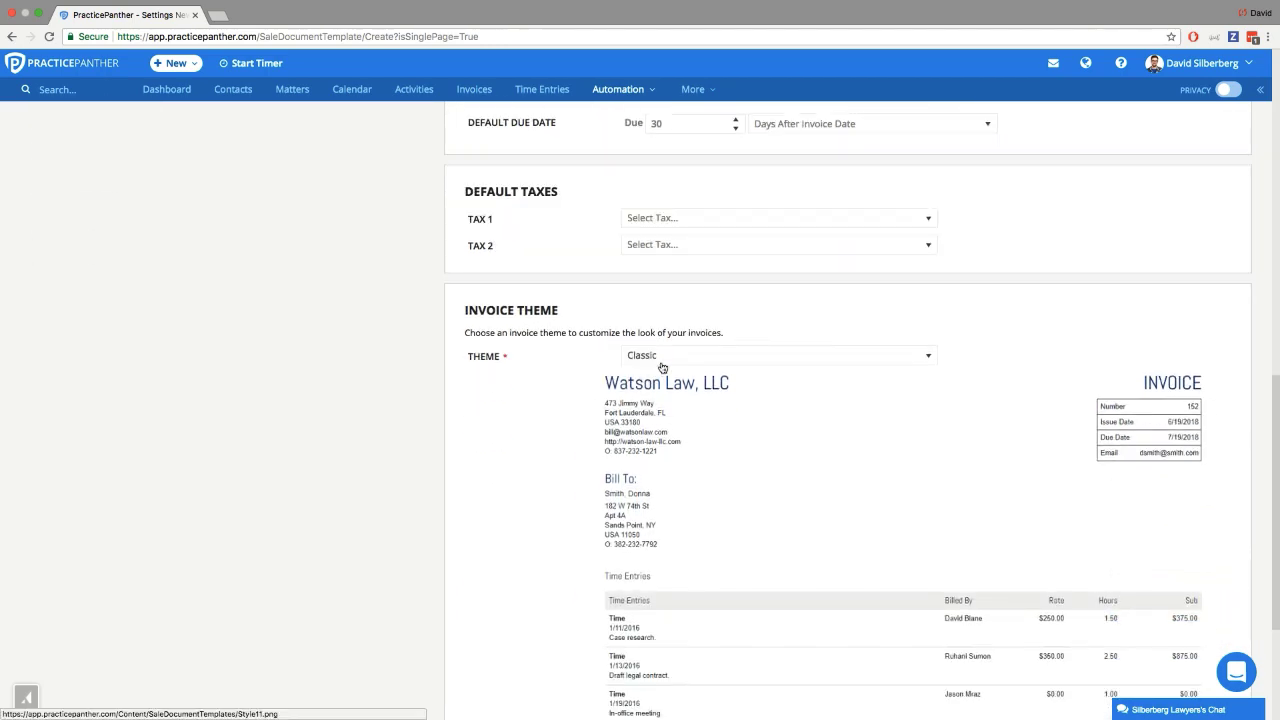
left_click(661, 362)
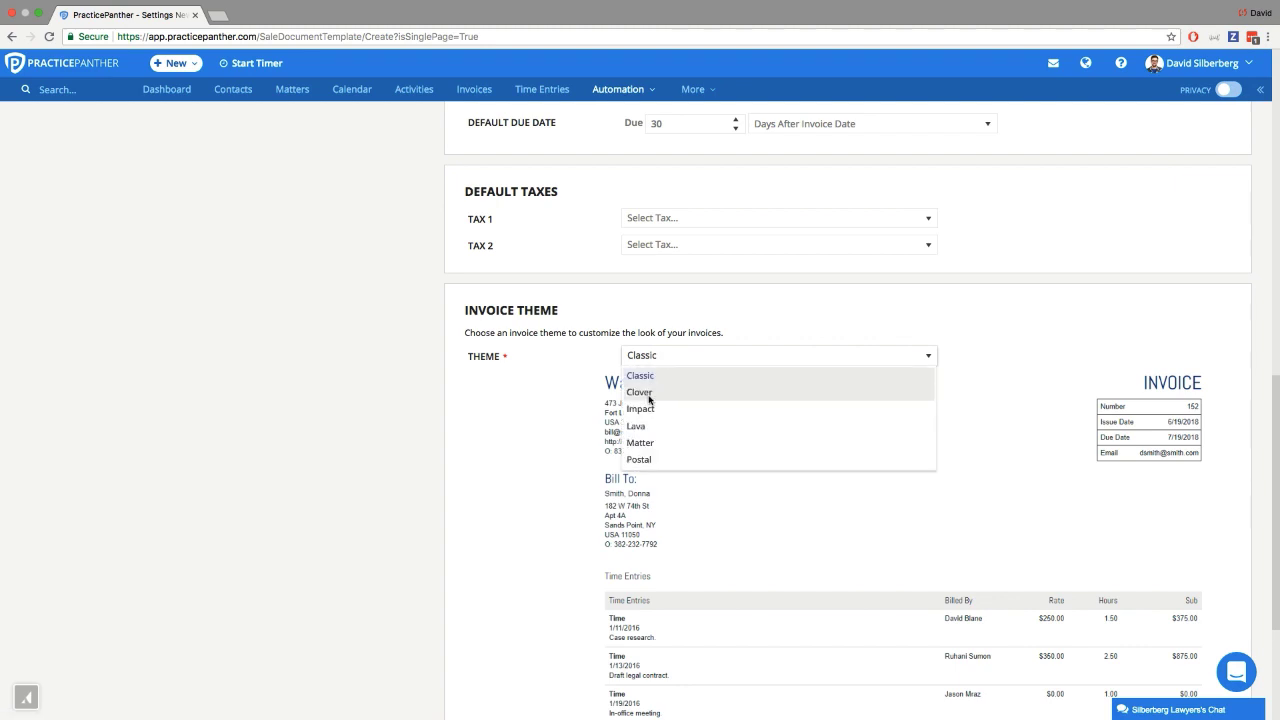
left_click(648, 394)
Step: Show the template's additional options and examine the display settings from Company Info down to the custom CSS
scroll(503, 436, "down", 3)
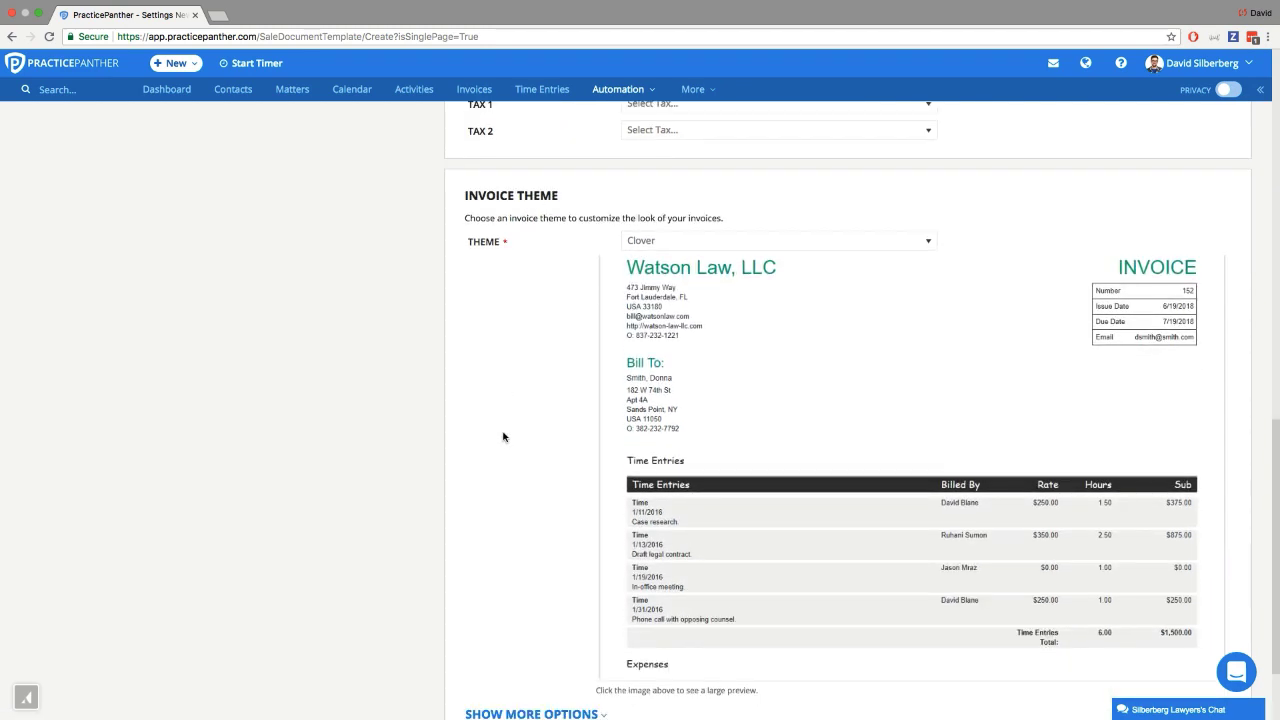
scroll(503, 436, "down", 3)
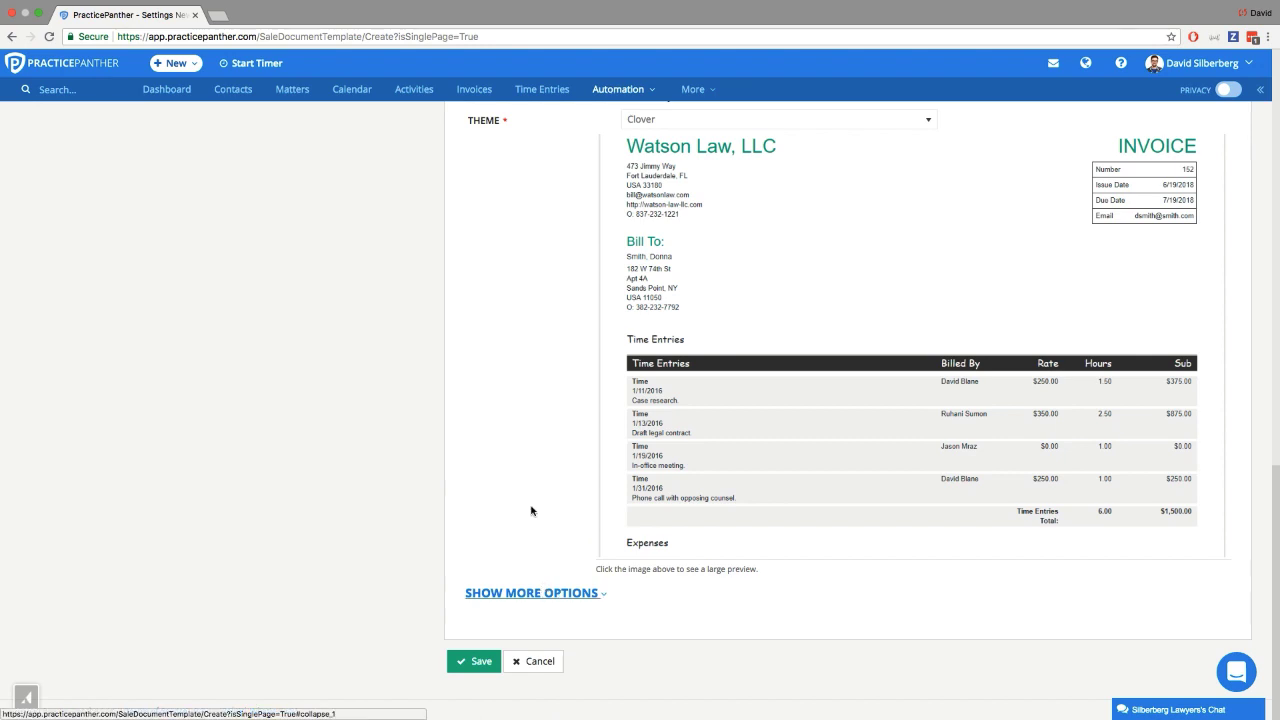
scroll(528, 495, "down", 9)
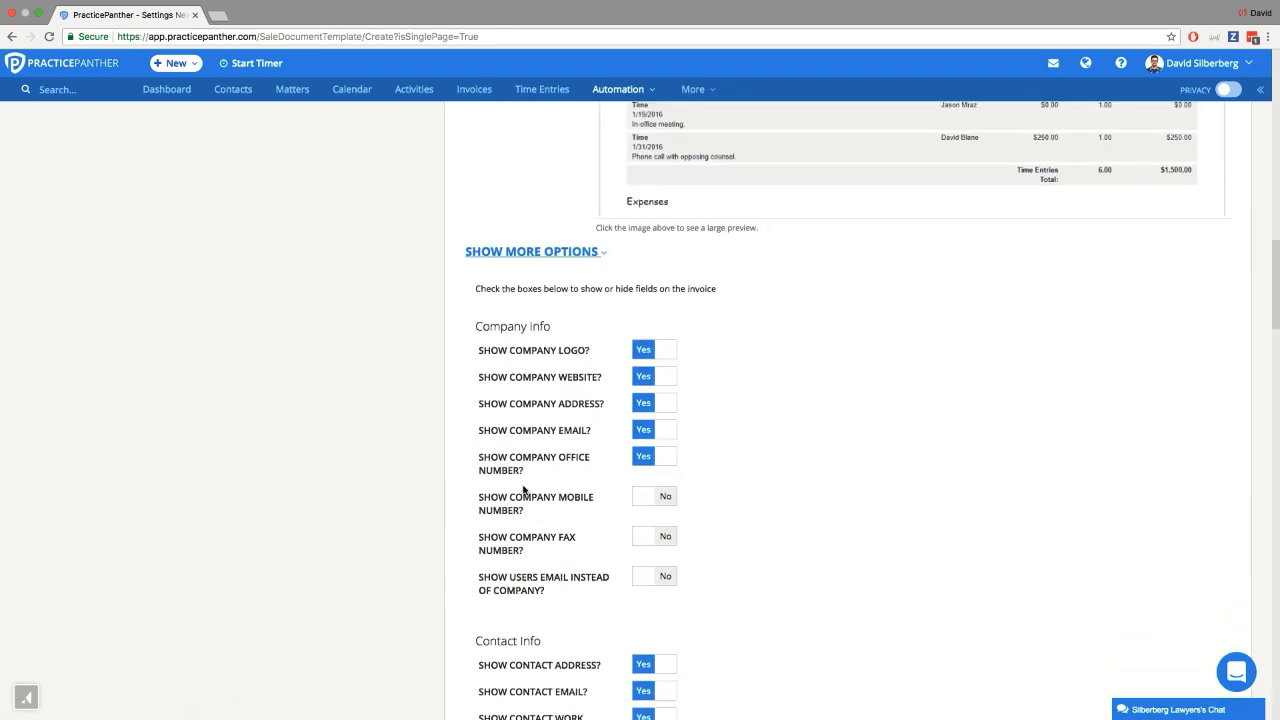
scroll(523, 489, "down", 1)
scroll(523, 487, "down", 3)
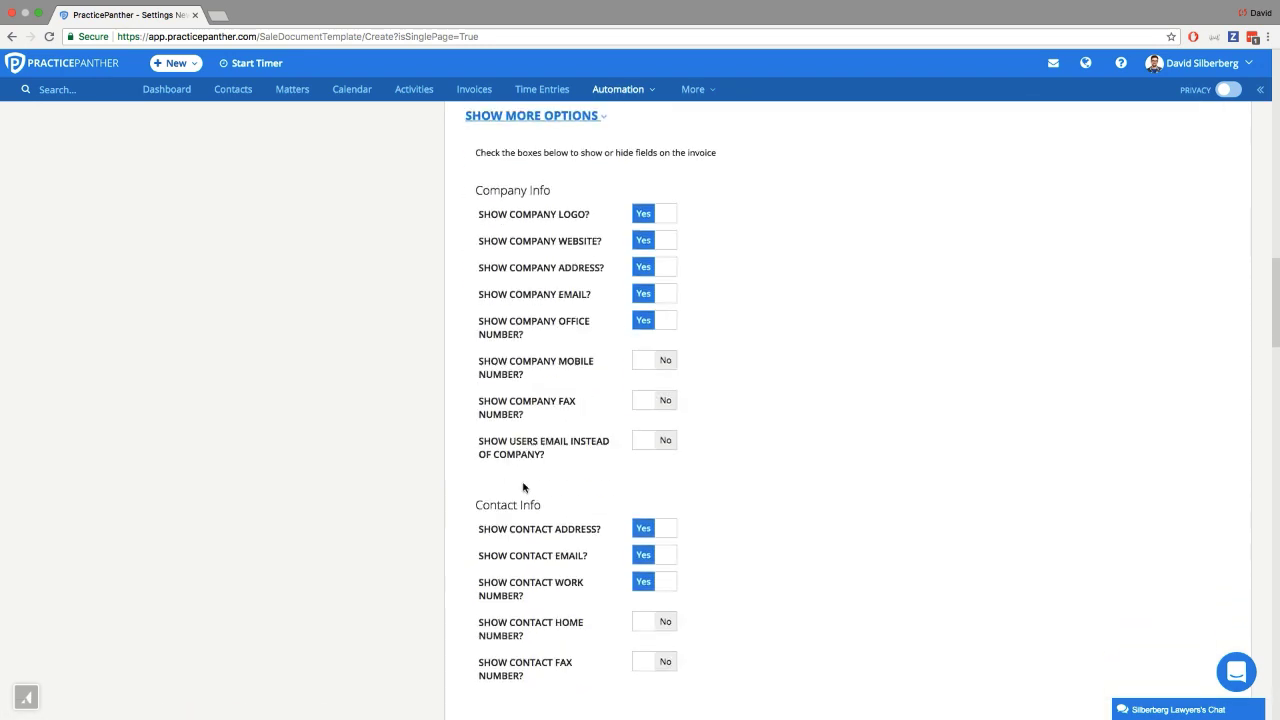
scroll(523, 487, "down", 4)
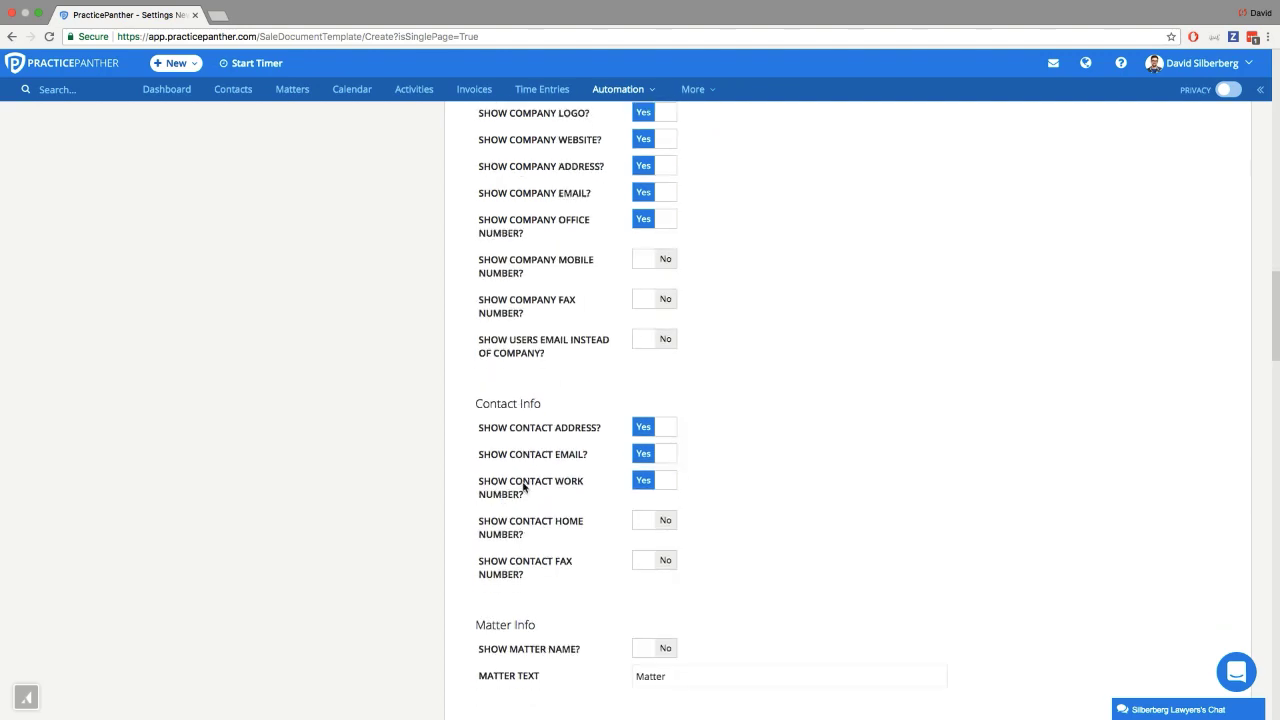
scroll(523, 487, "down", 2)
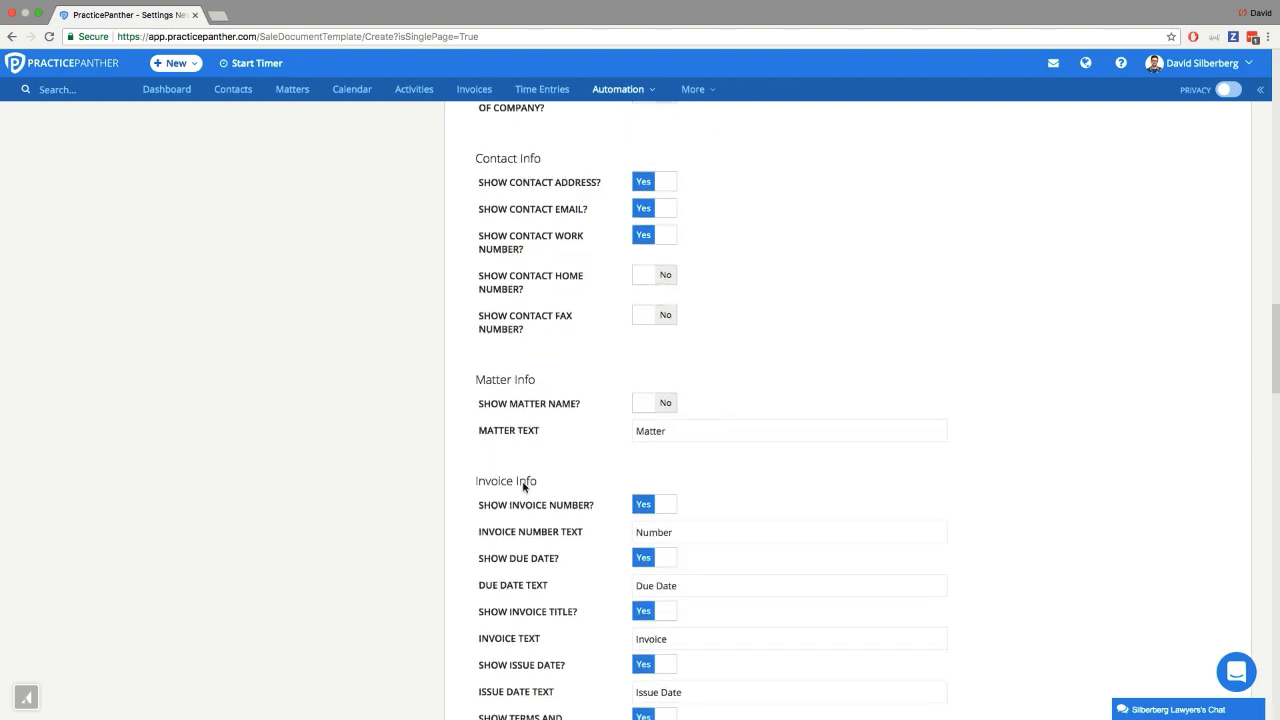
double_click(531, 410)
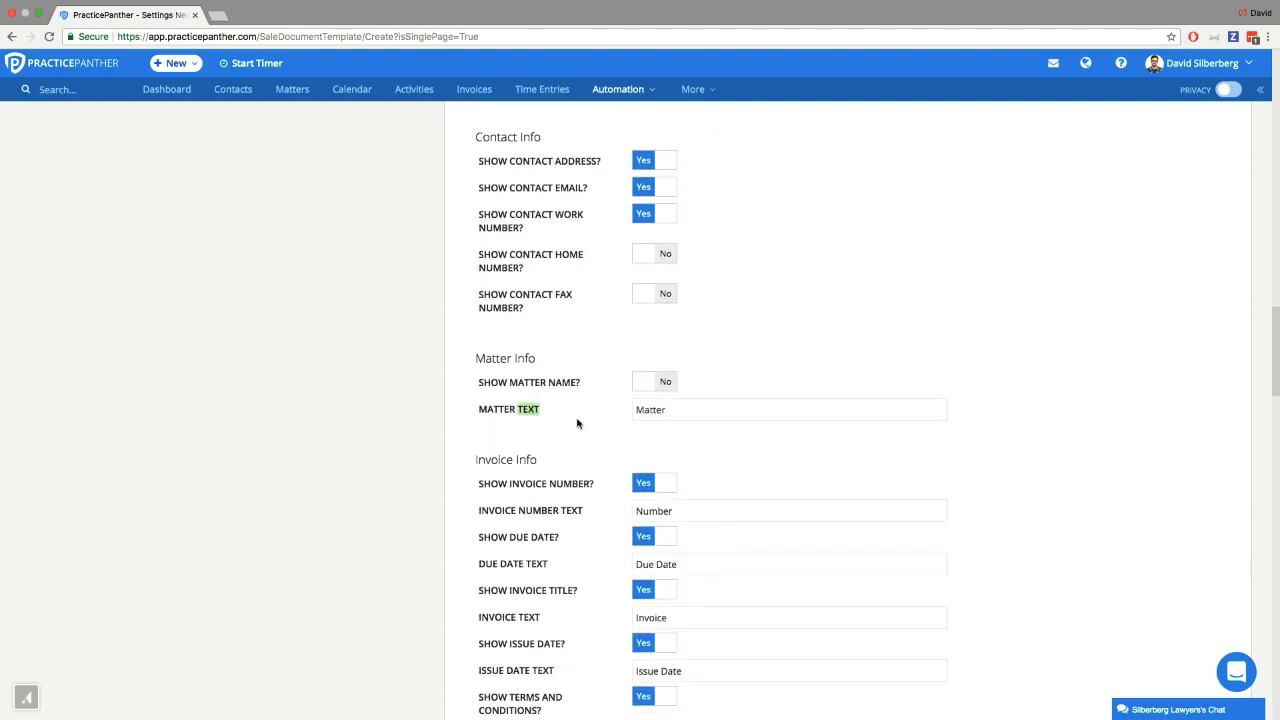
left_click(631, 410)
double_click(630, 410)
left_click(608, 423)
scroll(607, 424, "down", 16)
scroll(606, 424, "down", 15)
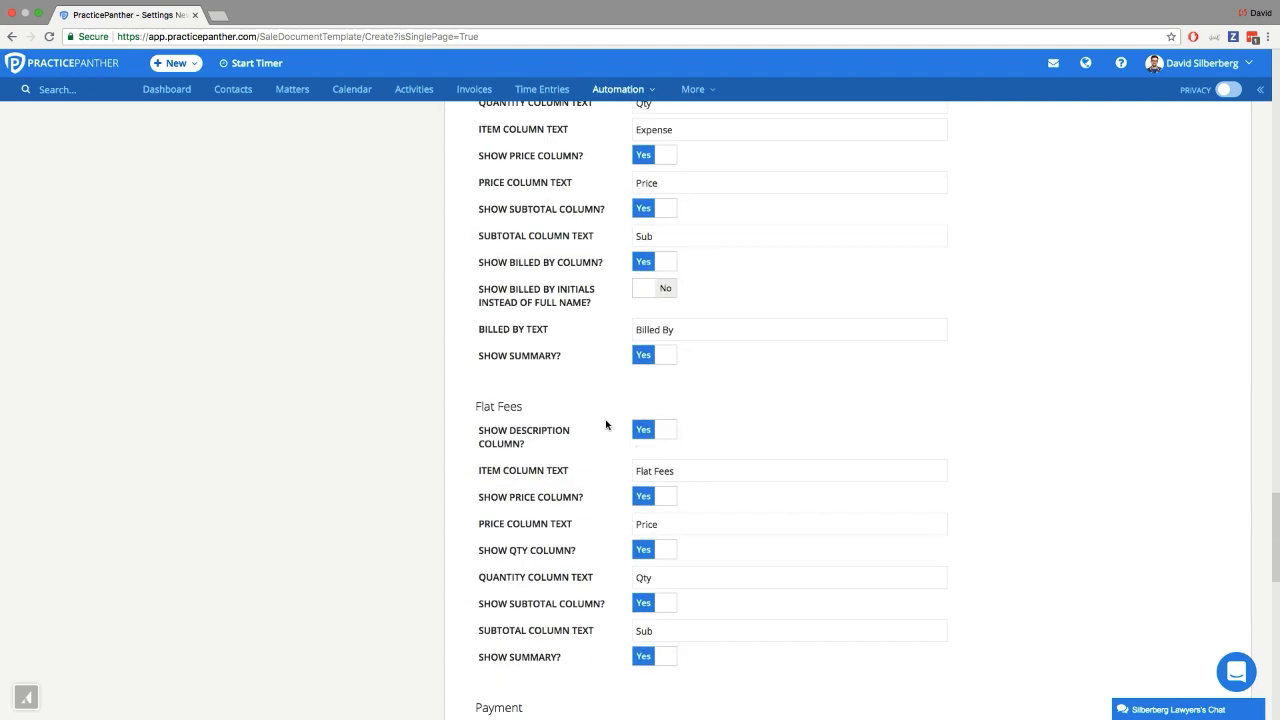
scroll(606, 424, "down", 10)
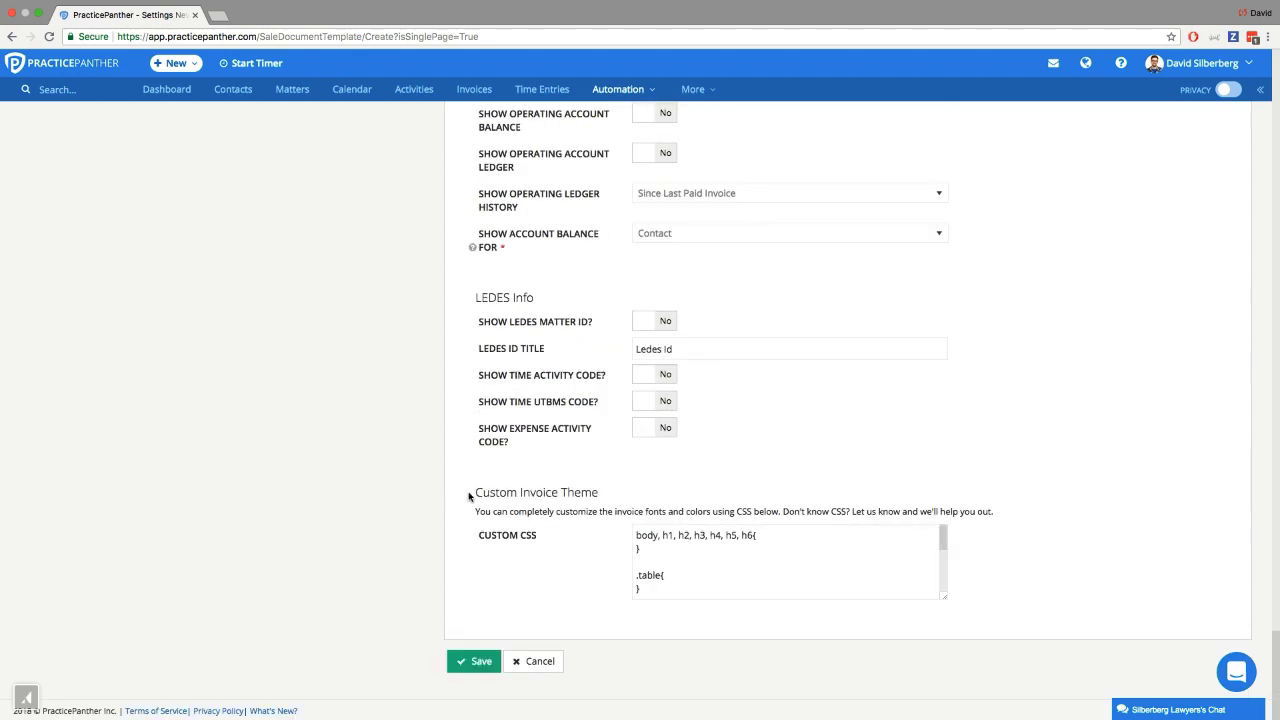
left_click_drag(469, 497, 609, 503)
left_click_drag(479, 540, 548, 536)
left_click(545, 535)
Step: Save the new invoice template, review its details, and return to the list of invoice templates
left_click(480, 663)
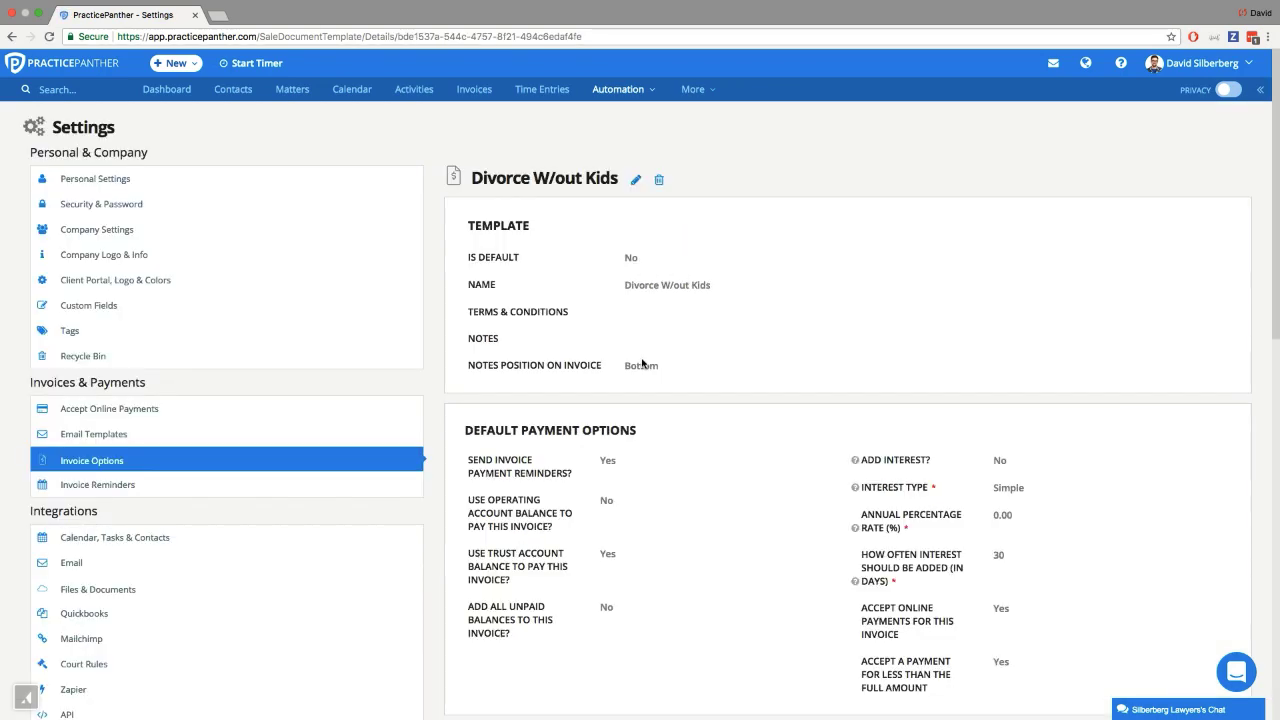
scroll(660, 420, "down", 1)
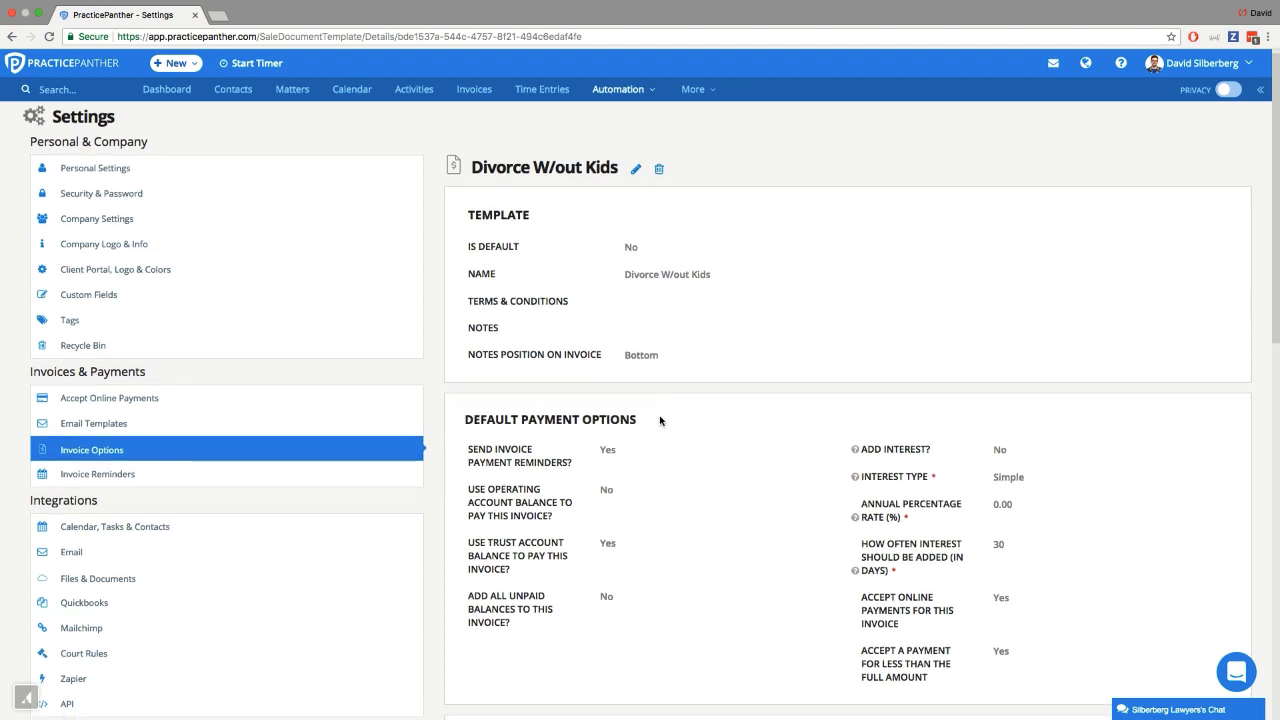
scroll(660, 420, "down", 2)
scroll(660, 420, "up", 2)
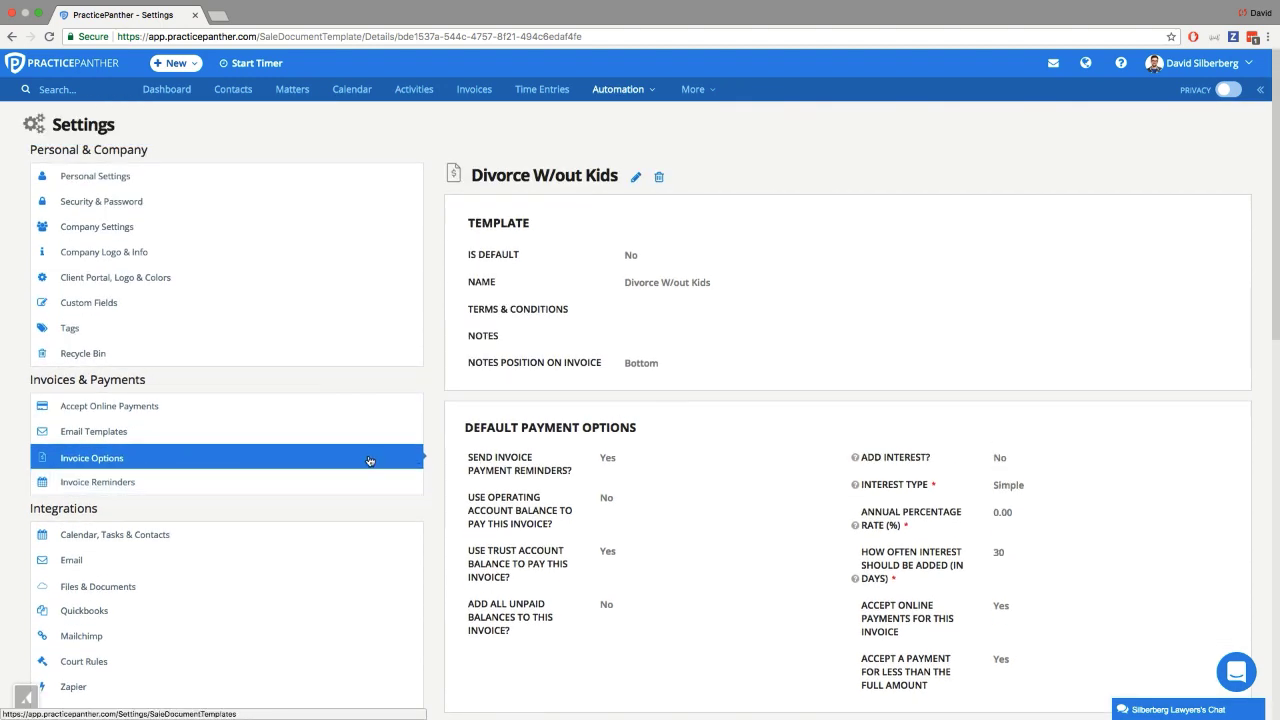
left_click(157, 463)
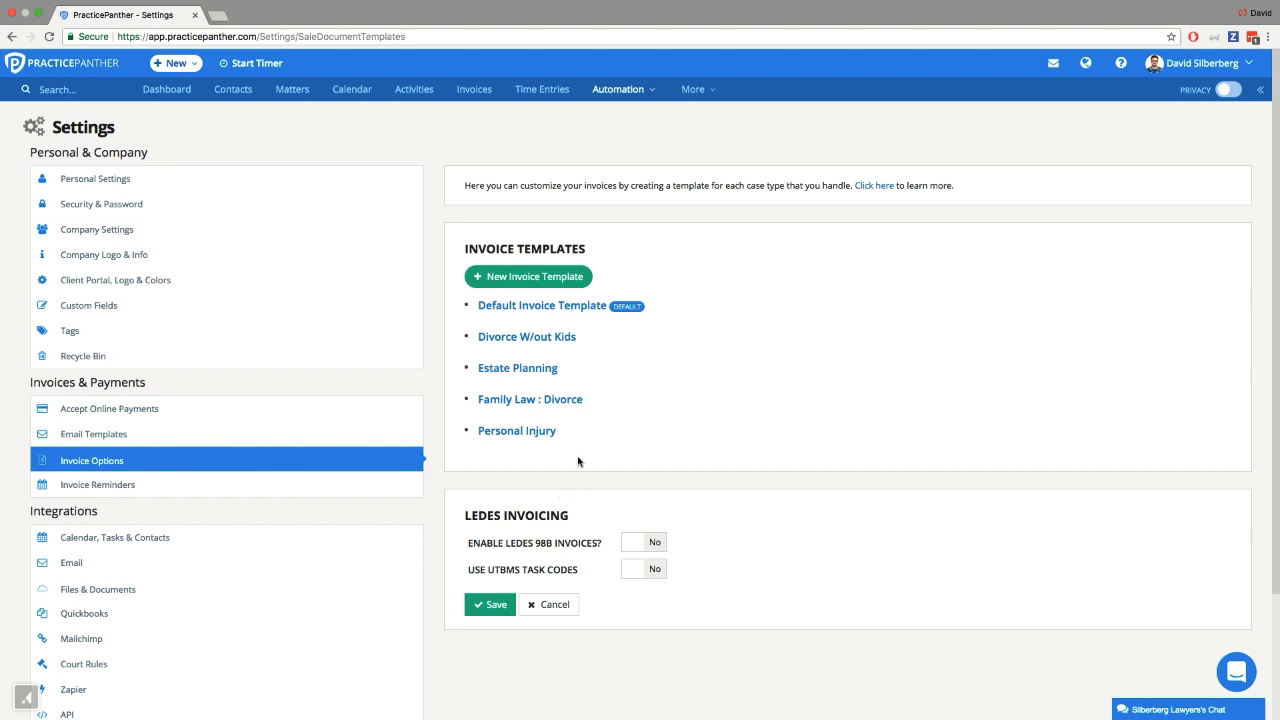
Step: Start a single new invoice and set its template to Estate Planning
left_click(194, 63)
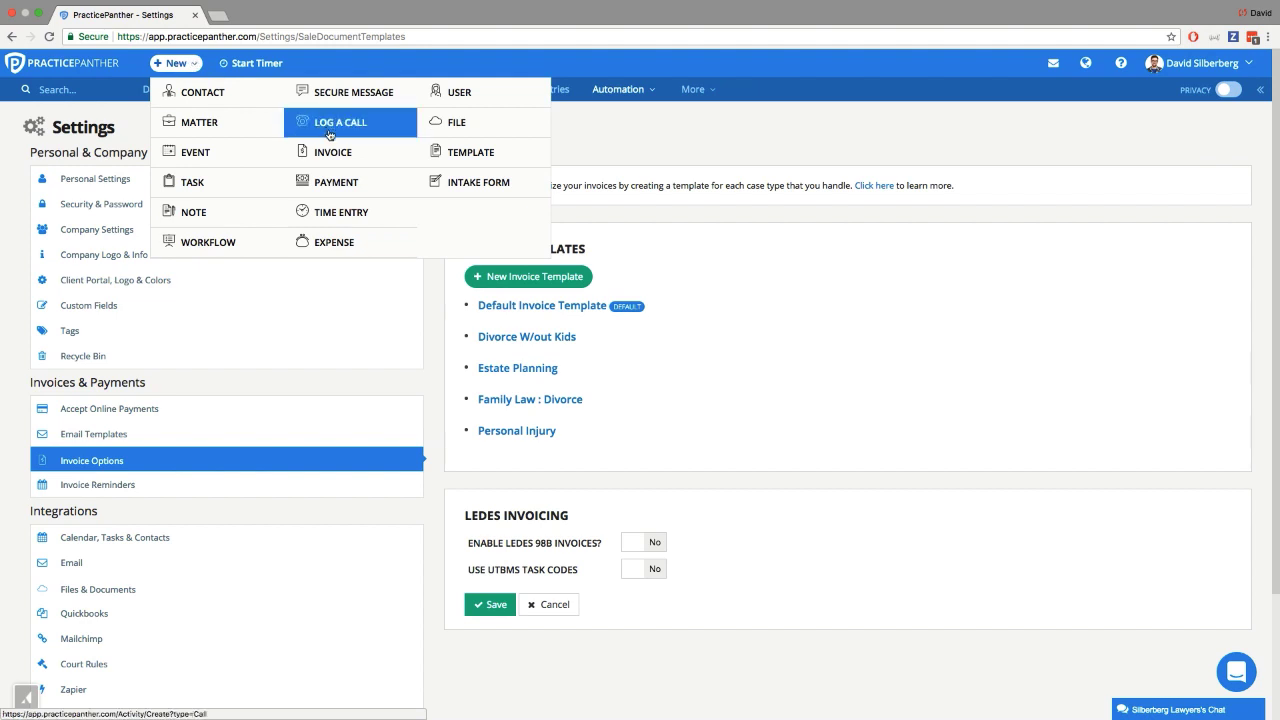
left_click(342, 158)
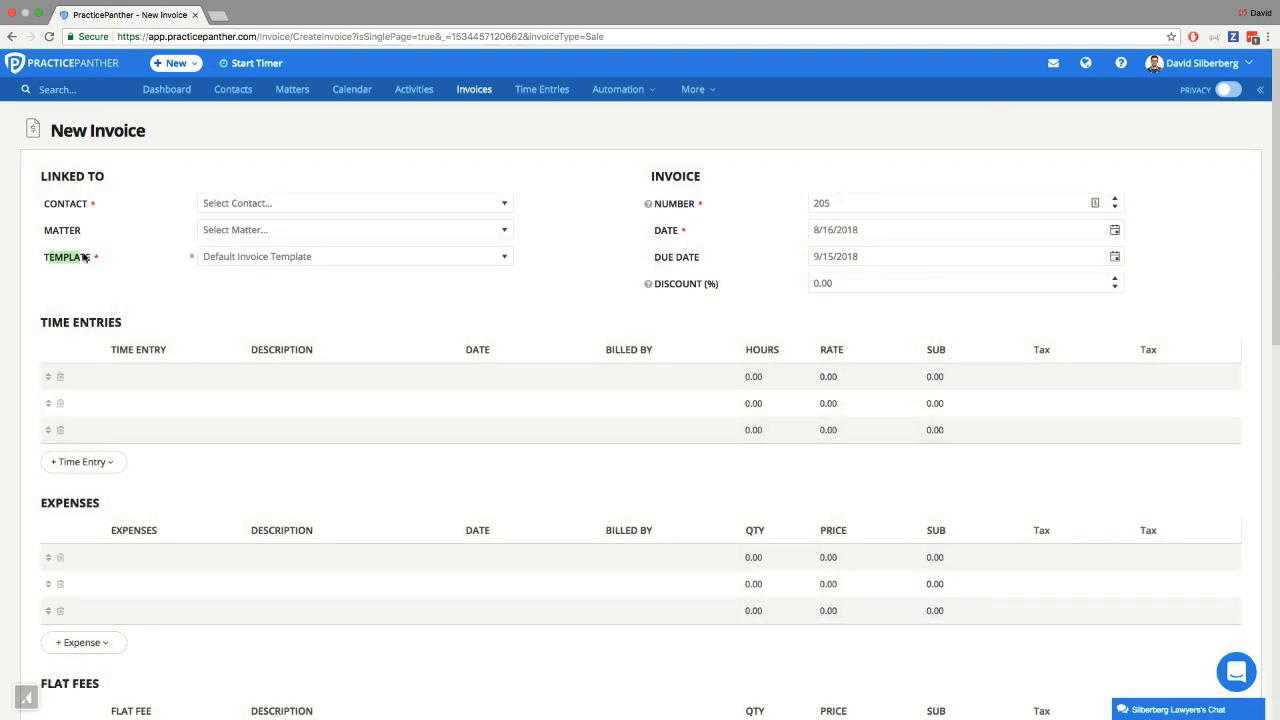
left_click(100, 258)
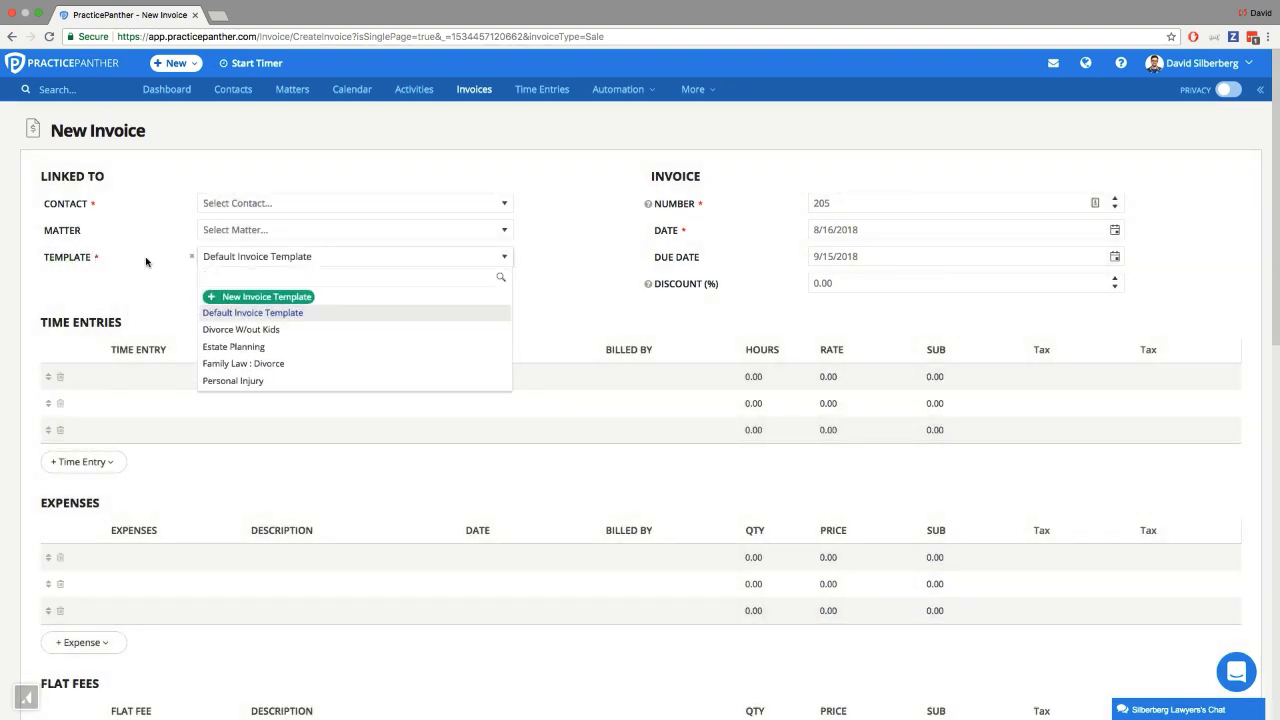
left_click(247, 350)
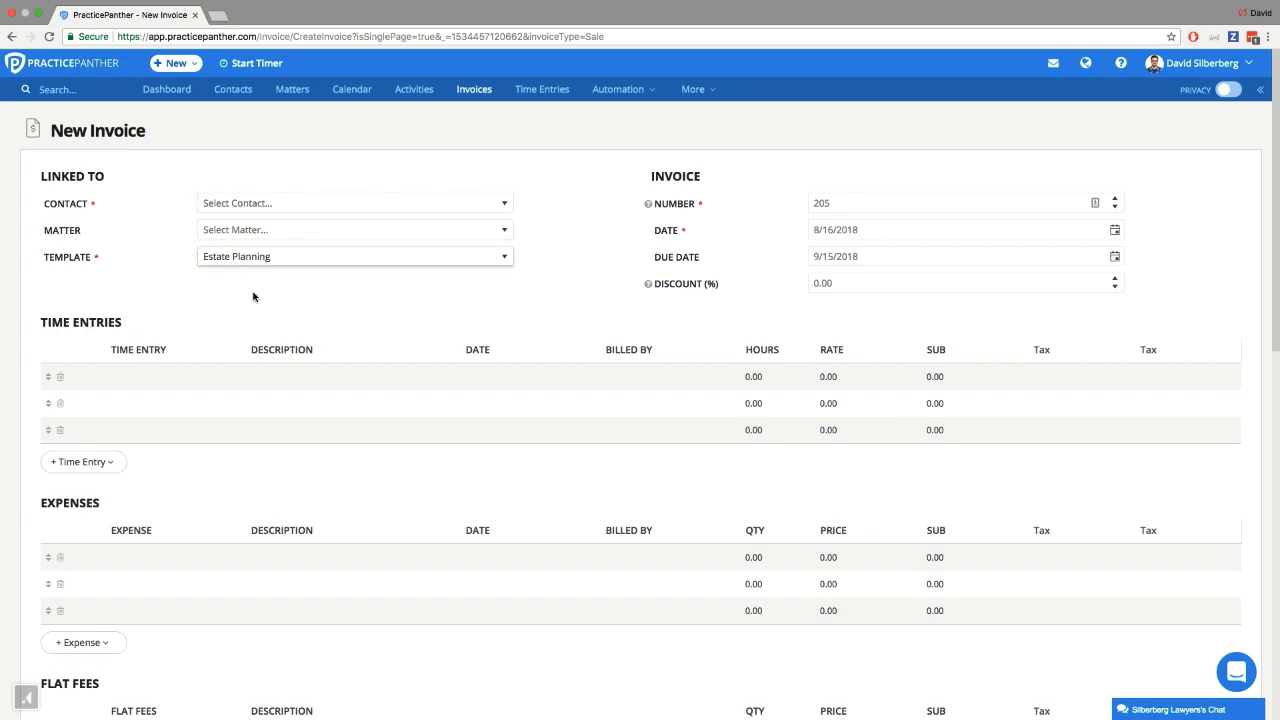
scroll(277, 302, "down", 3)
scroll(277, 305, "up", 3)
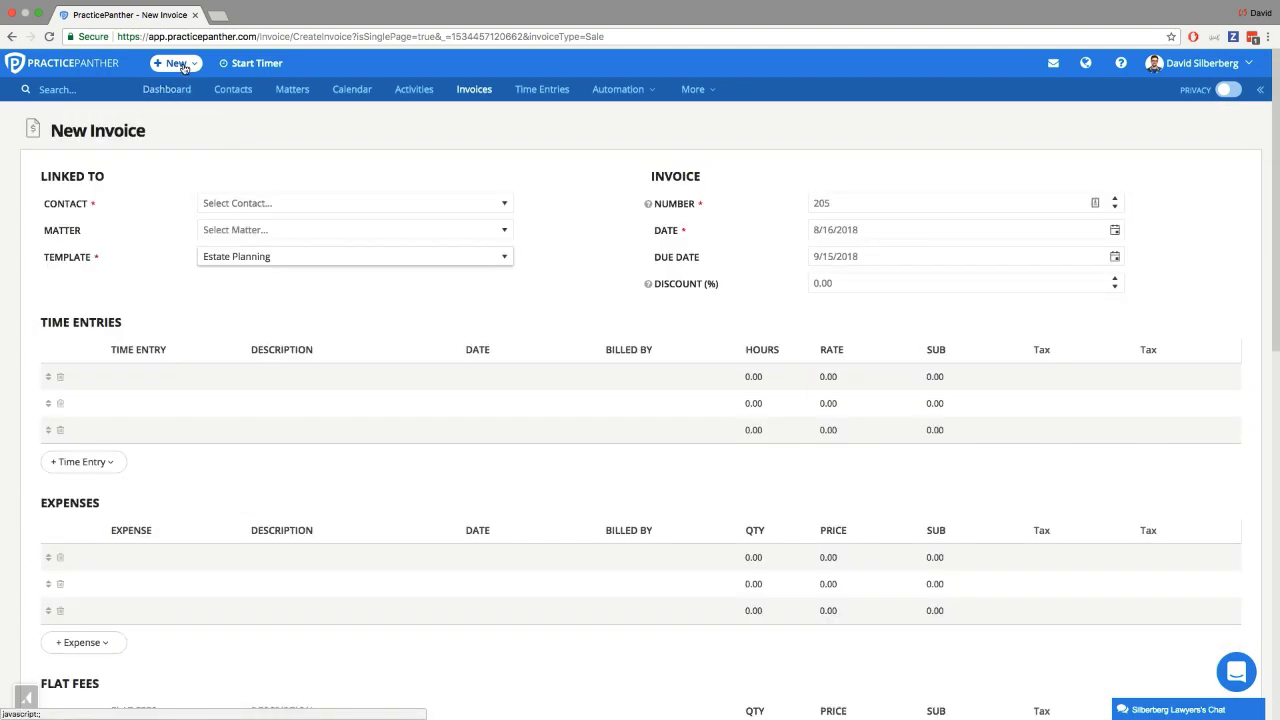
Step: Start a multiple-invoice batch with the first listed matter and examine the template choices and payment options in its billing settings
left_click(183, 66)
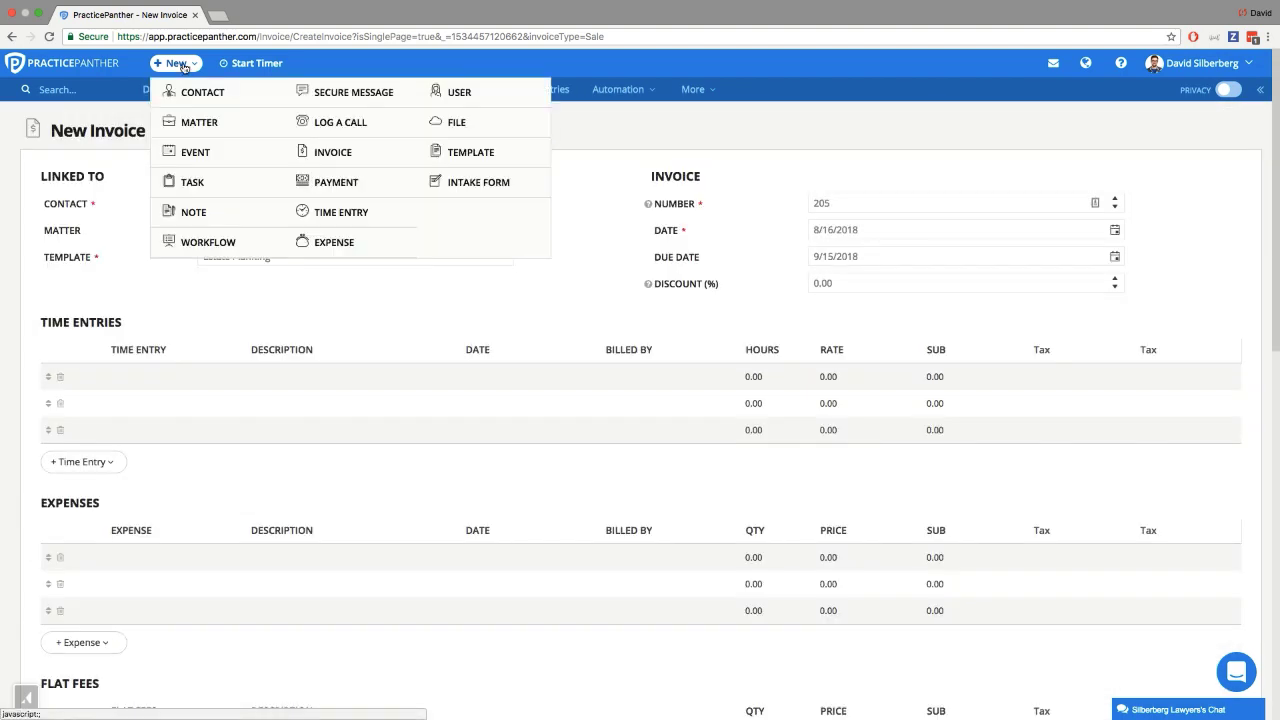
left_click(325, 152)
left_click(758, 141)
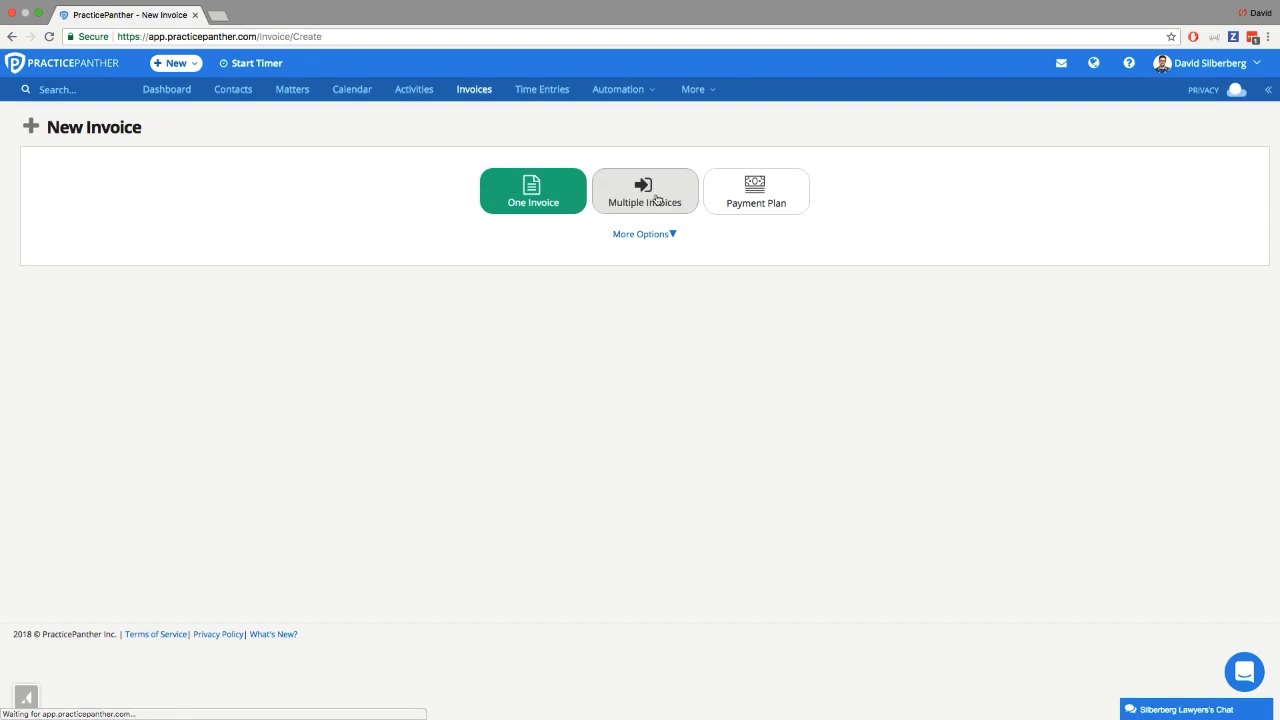
left_click(652, 198)
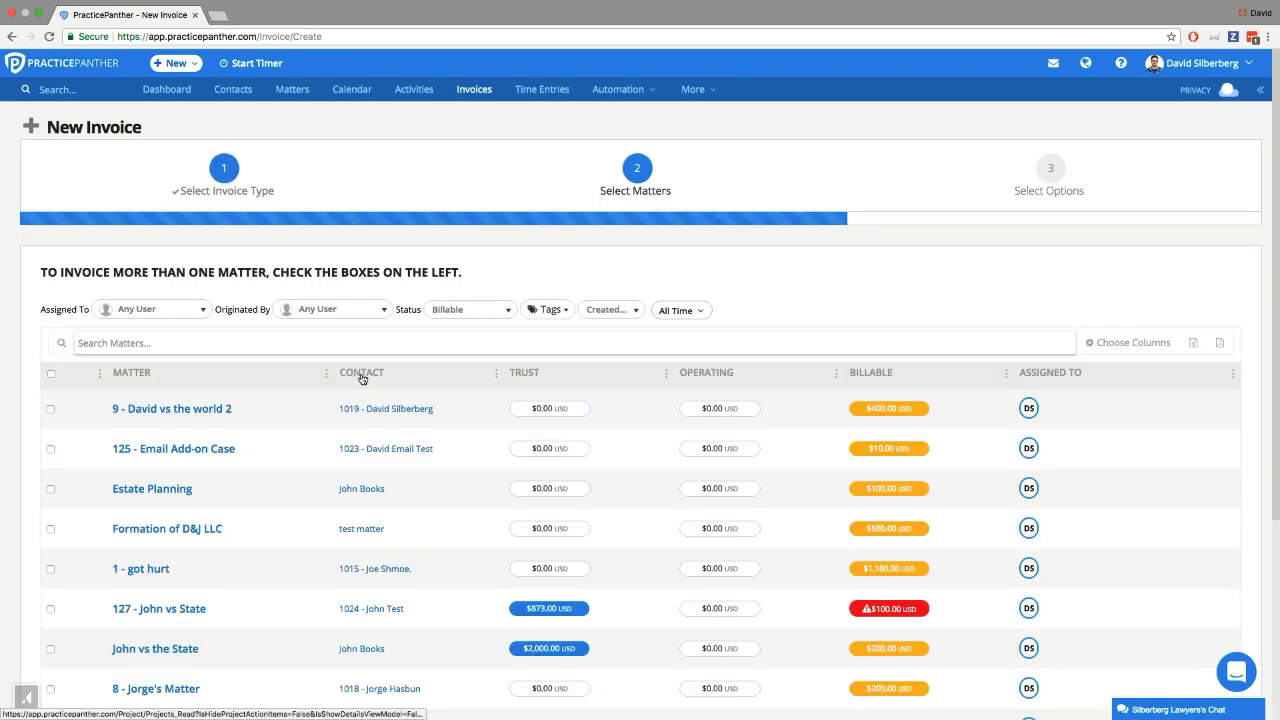
left_click(51, 410)
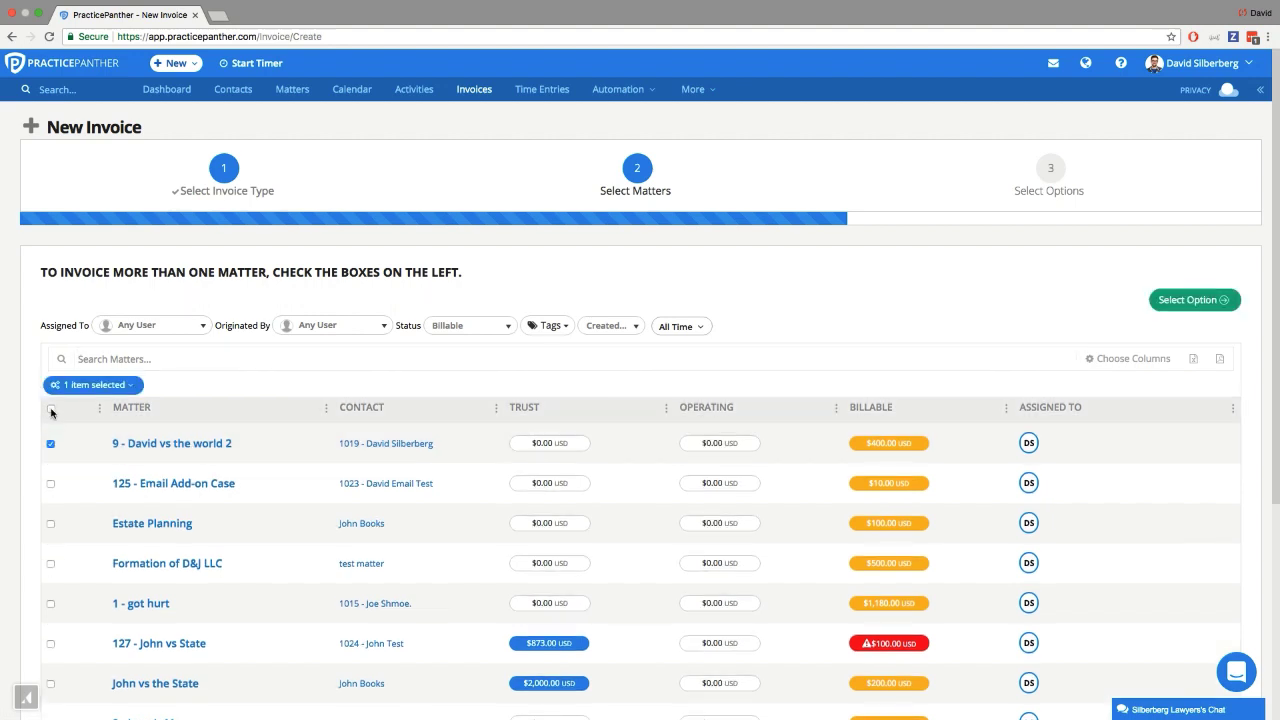
left_click(1215, 300)
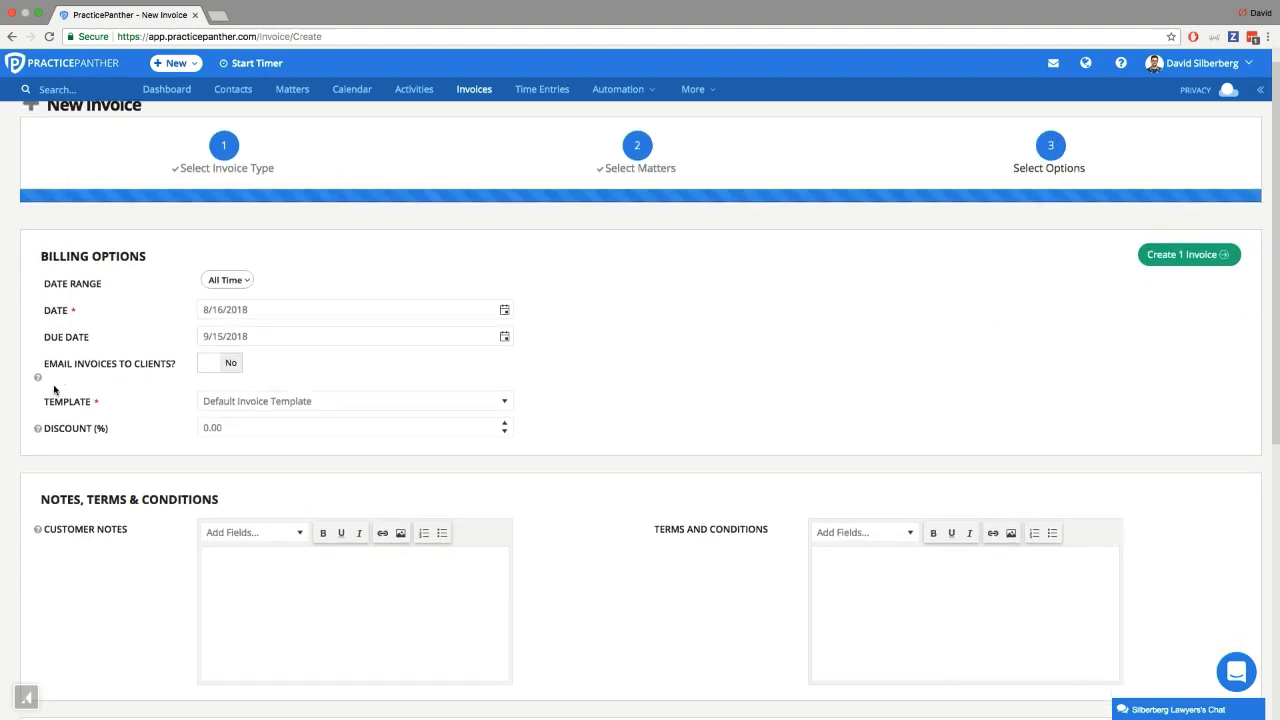
left_click_drag(46, 407, 92, 404)
left_click(244, 405)
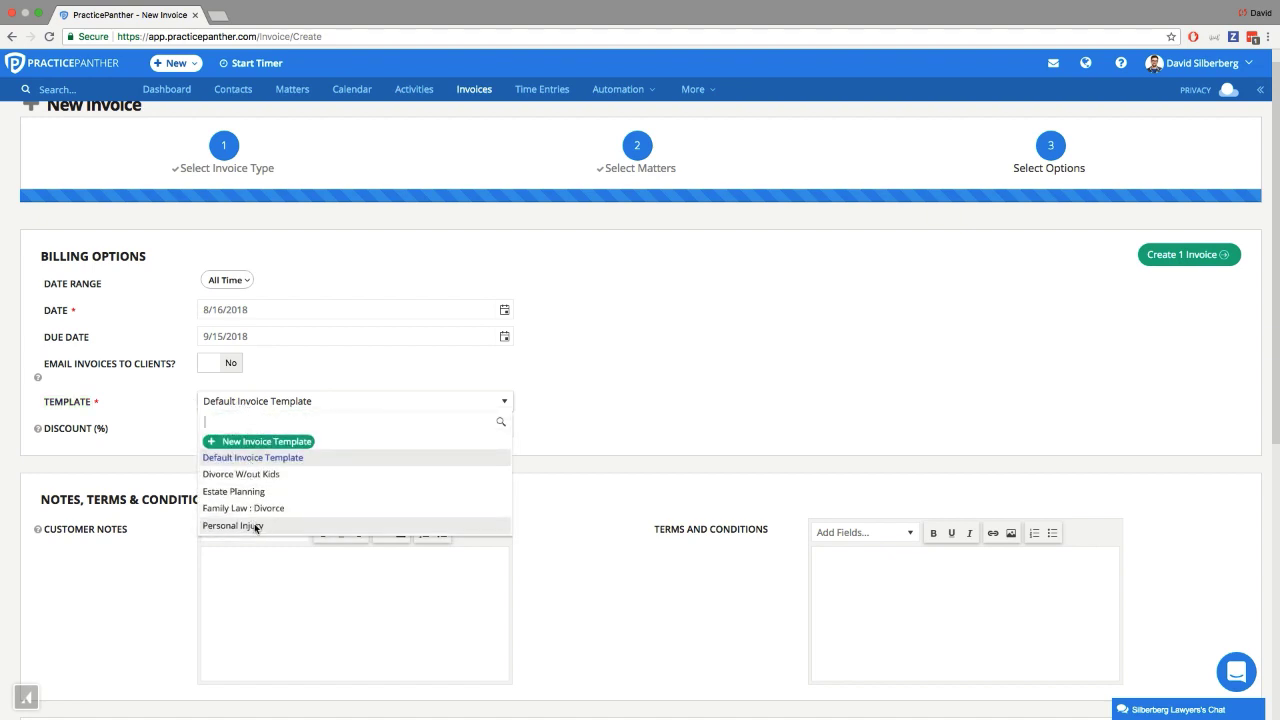
left_click(596, 438)
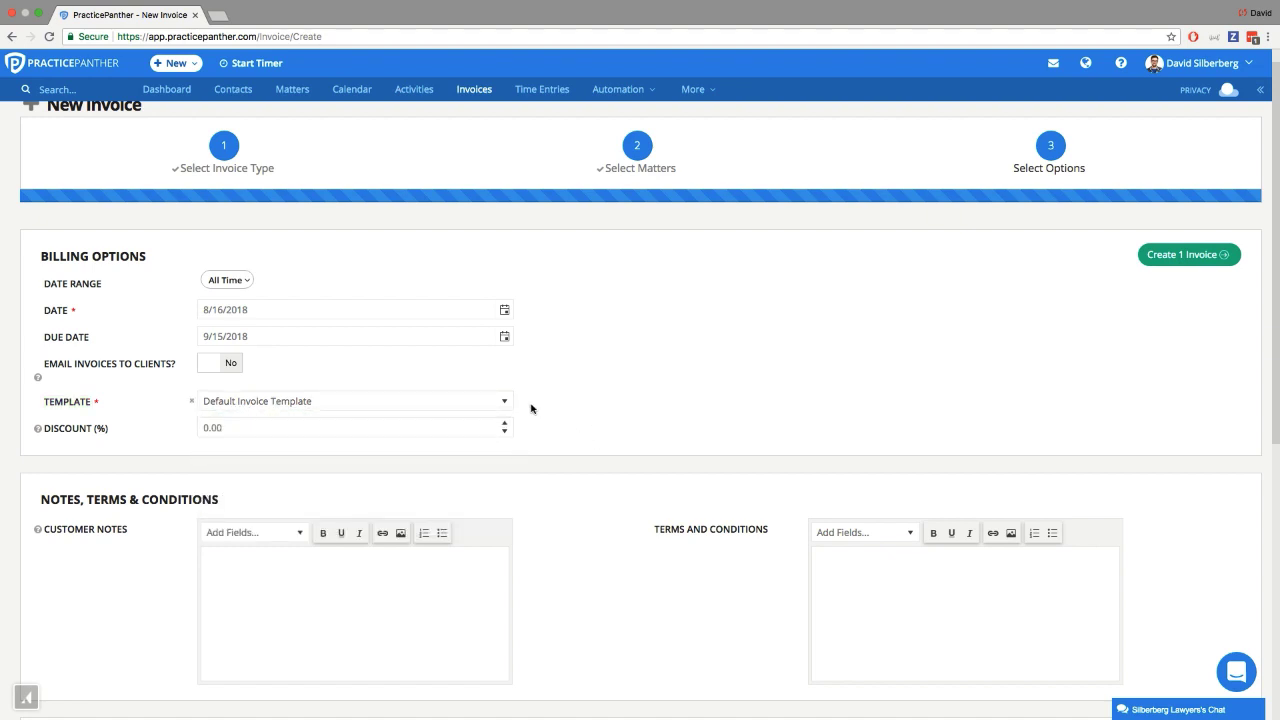
scroll(578, 424, "down", 5)
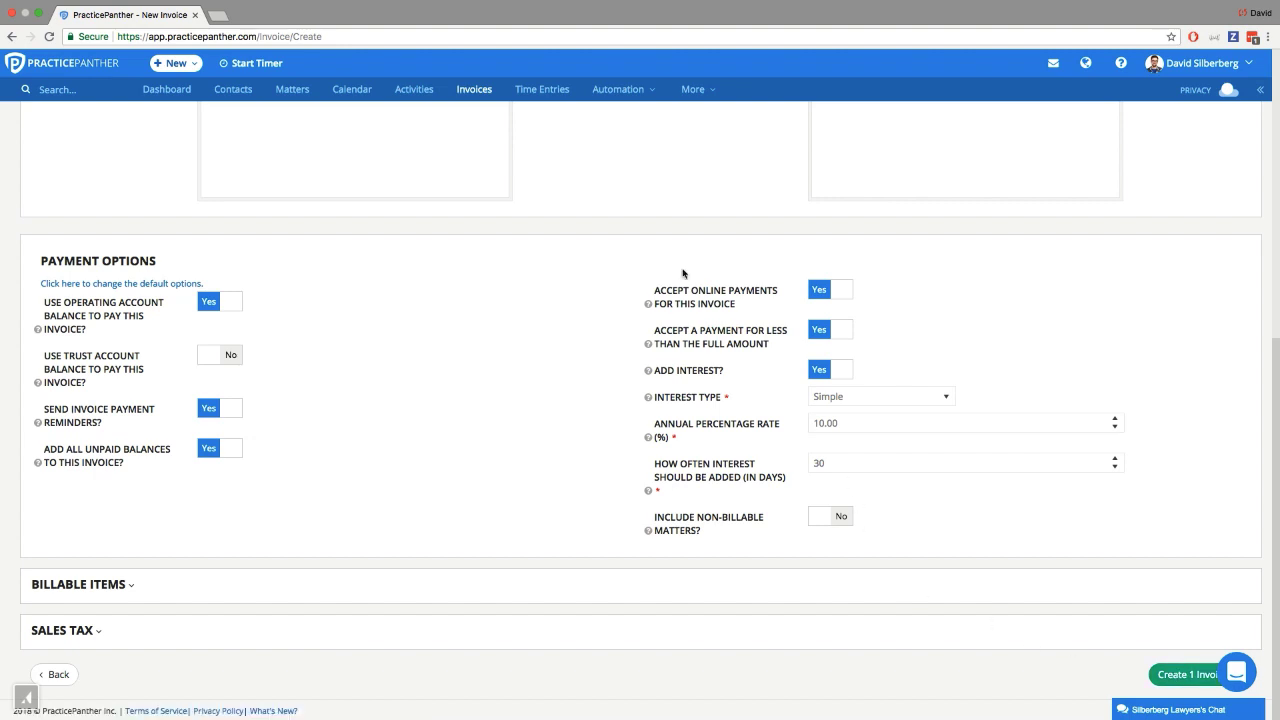
Step: In the list of invoices, change the template of the three newest invoices to "Family Law : Divorce" as a batch operation
left_click(475, 94)
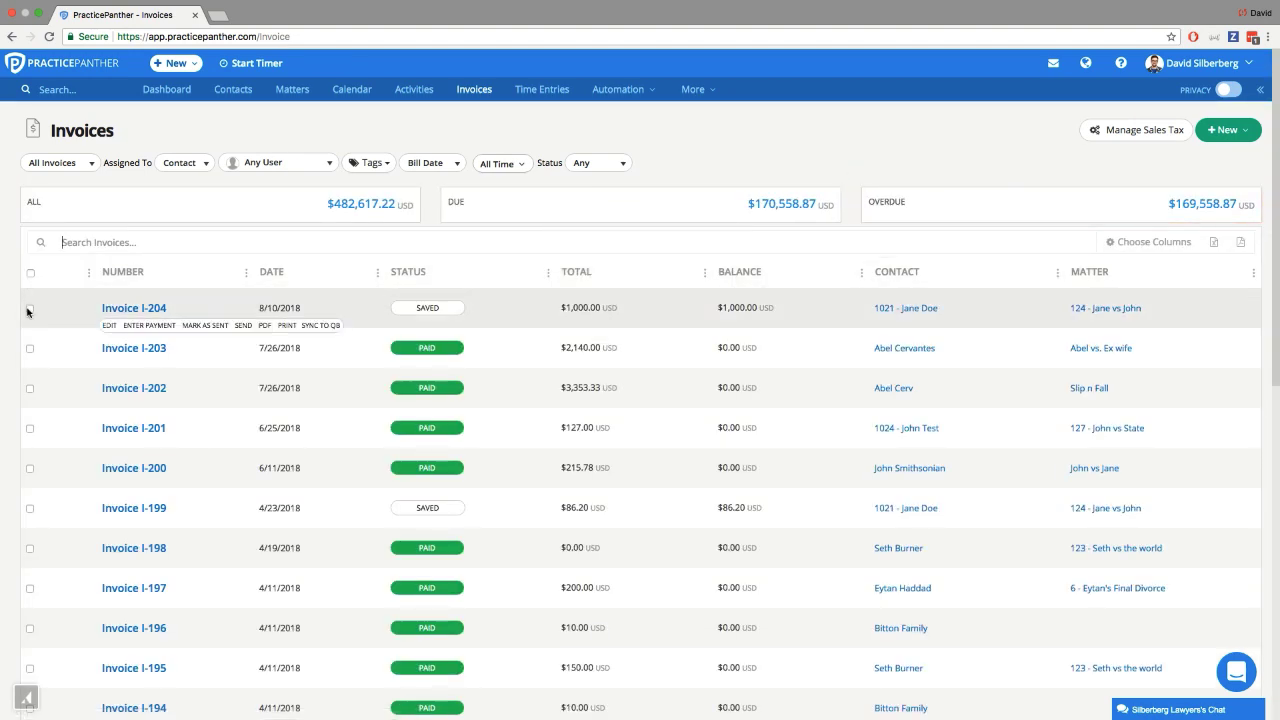
left_click(29, 308)
left_click(29, 367)
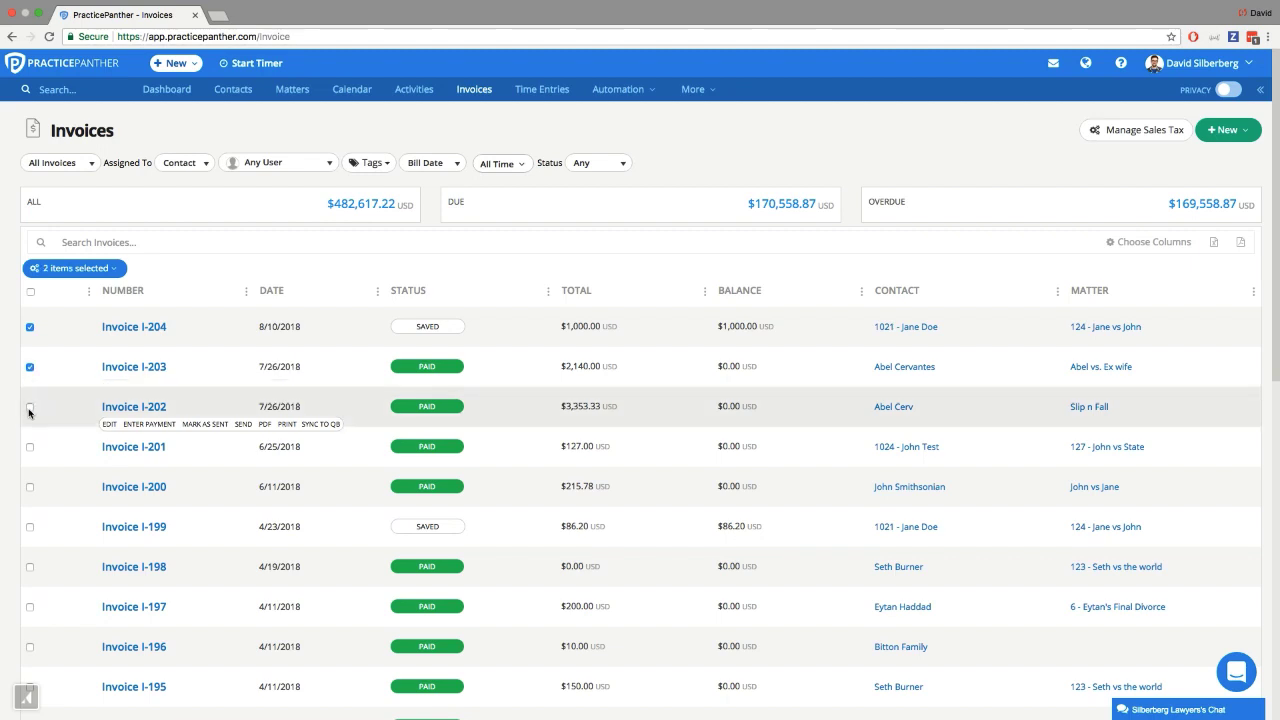
left_click(30, 407)
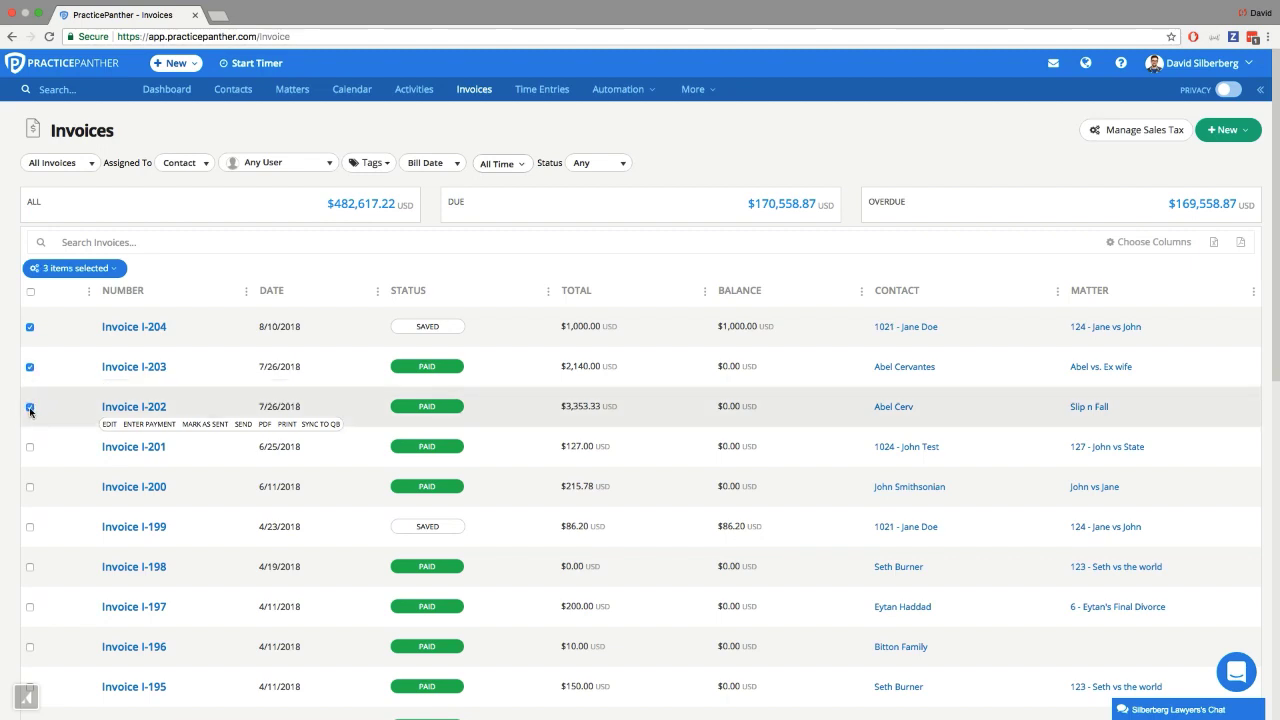
left_click(65, 270)
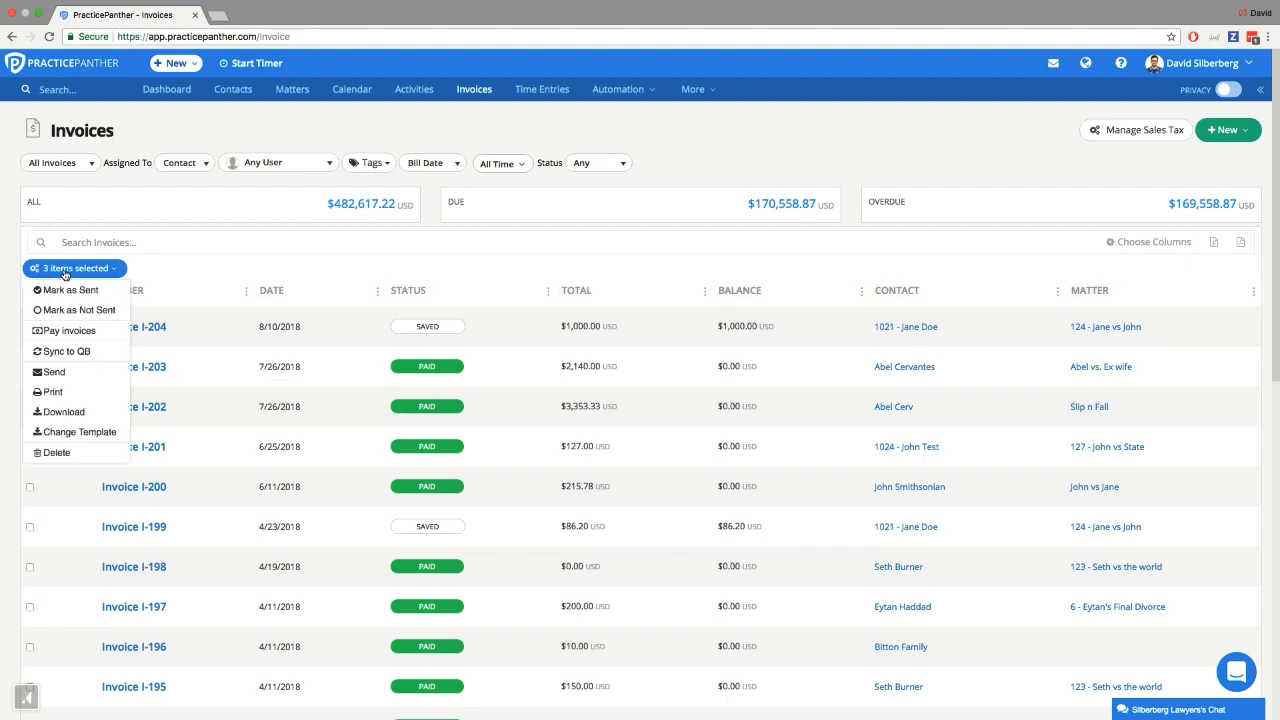
left_click(75, 432)
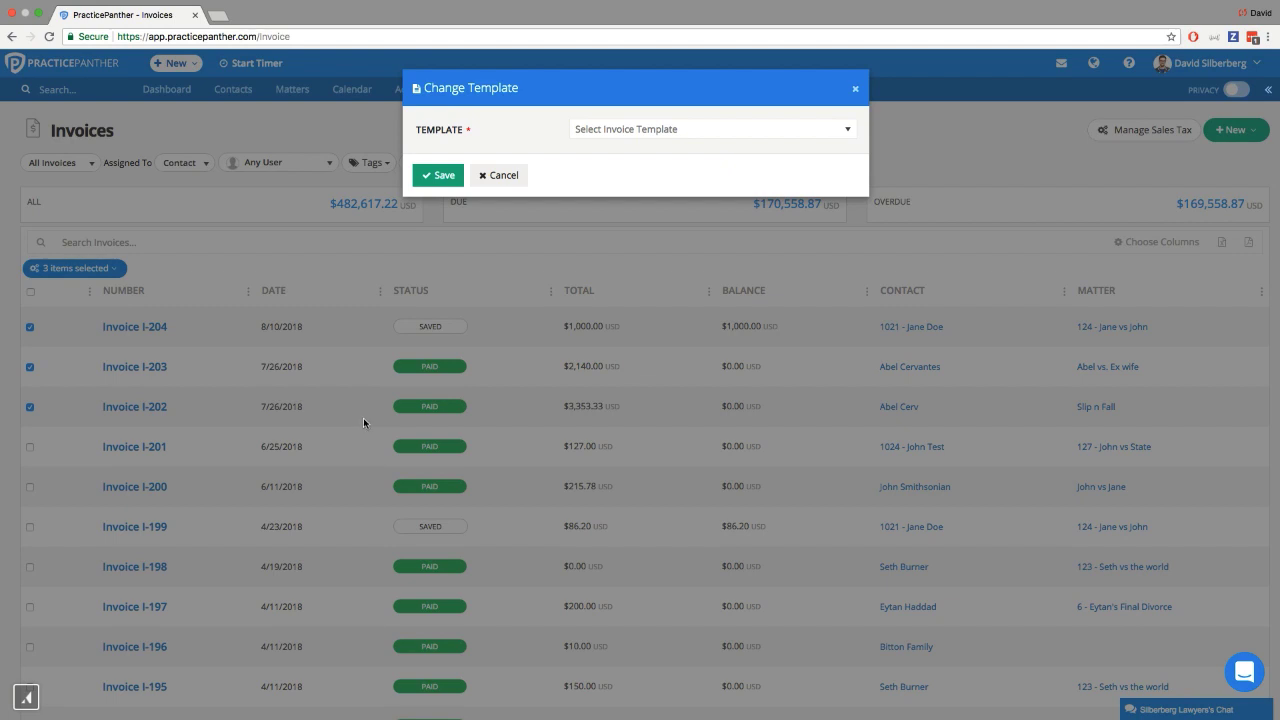
left_click(712, 136)
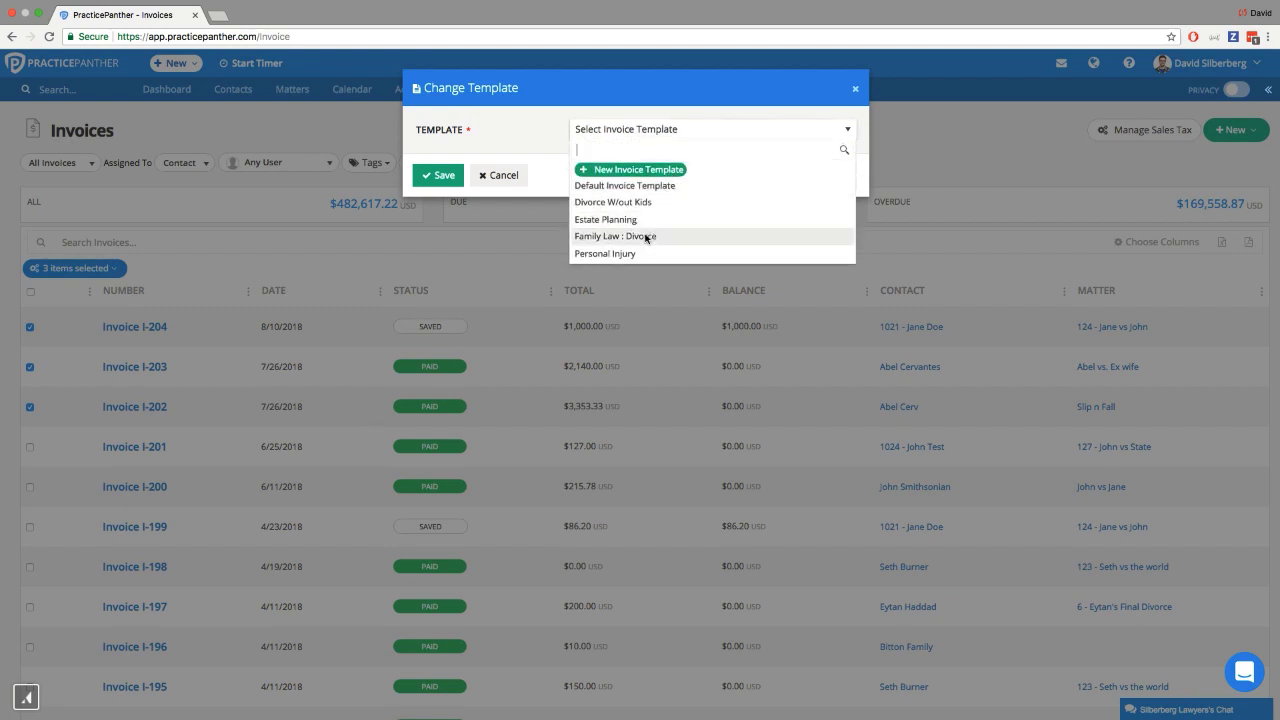
left_click(640, 240)
left_click(440, 175)
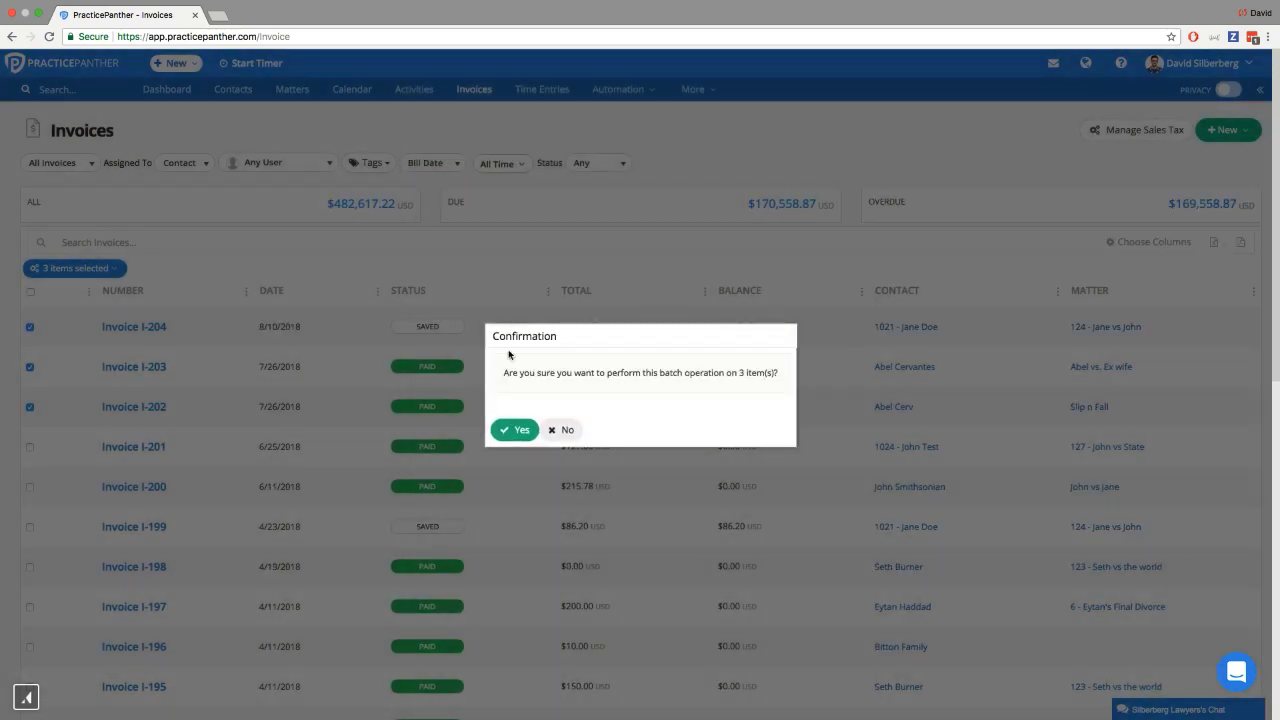
left_click(506, 432)
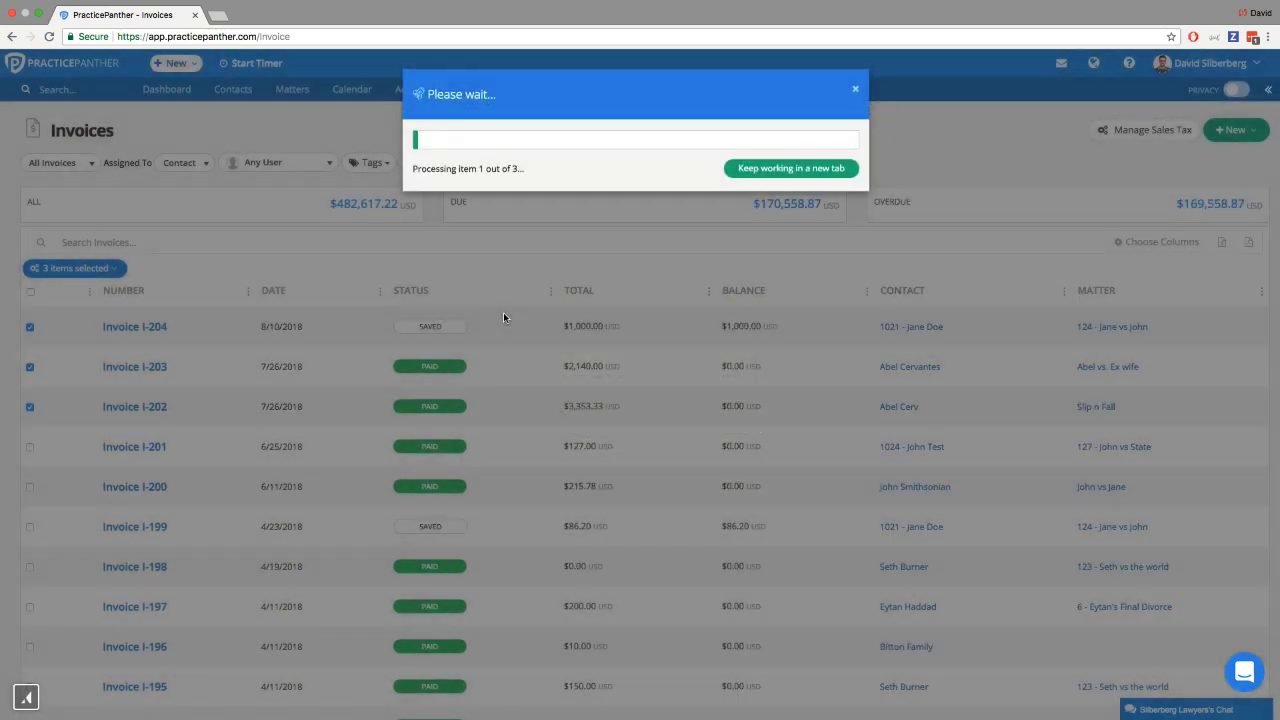